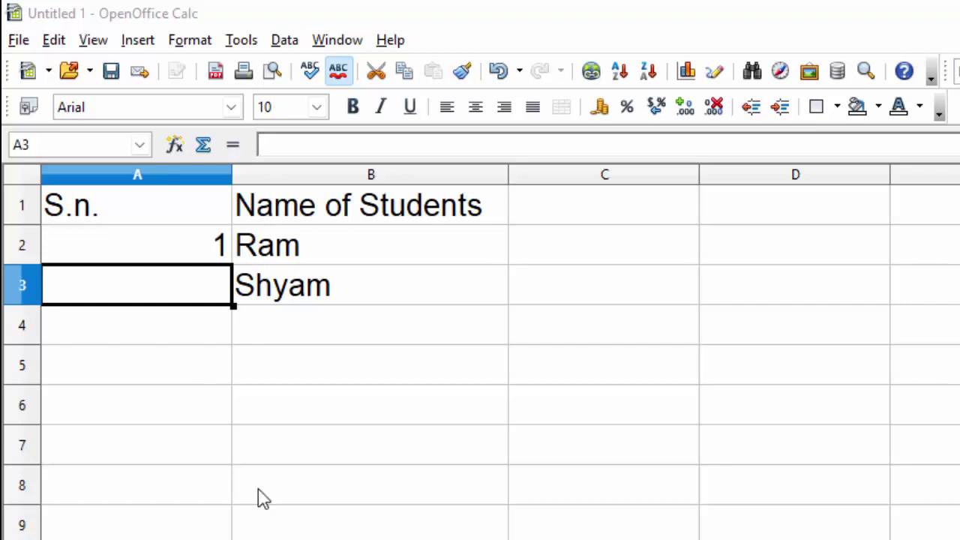
Fill the A2 IF/ROW numbering formula down to A11 so the second student is numbered 2
{"action": "left_click", "coordinate": [347, 415]}
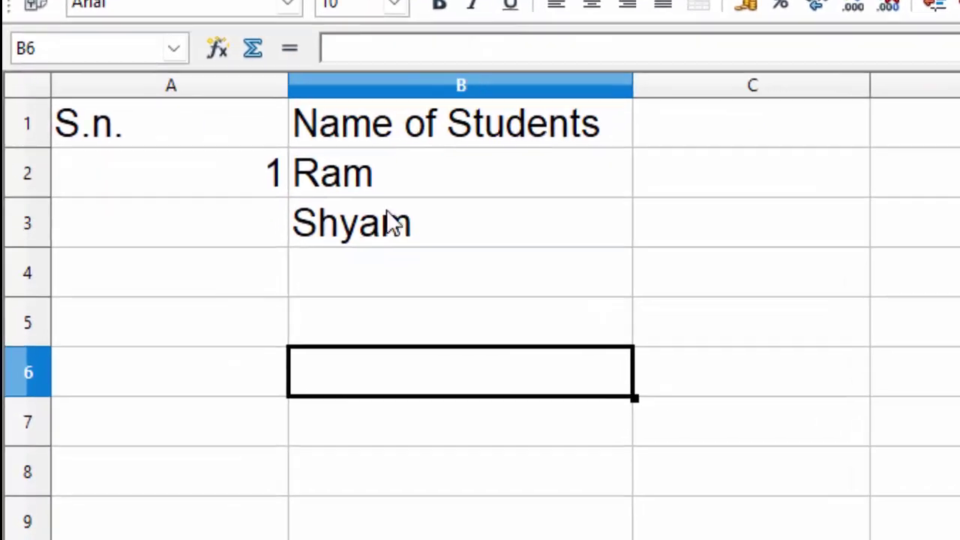
{"action": "left_click", "coordinate": [266, 139]}
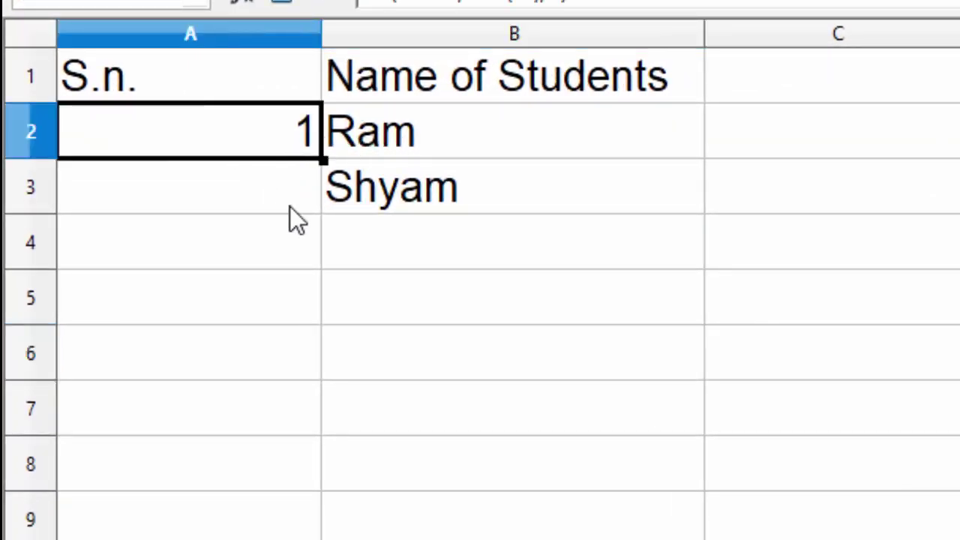
{"action": "left_click", "coordinate": [291, 228]}
{"action": "left_click", "coordinate": [267, 118]}
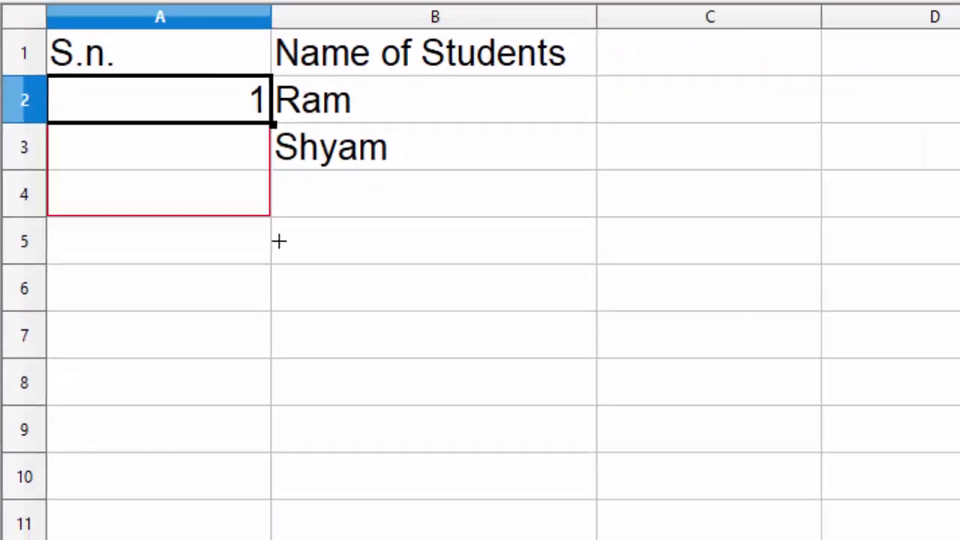
{"action": "left_click_drag", "start_coordinate": [357, 118], "coordinate": [177, 349]}
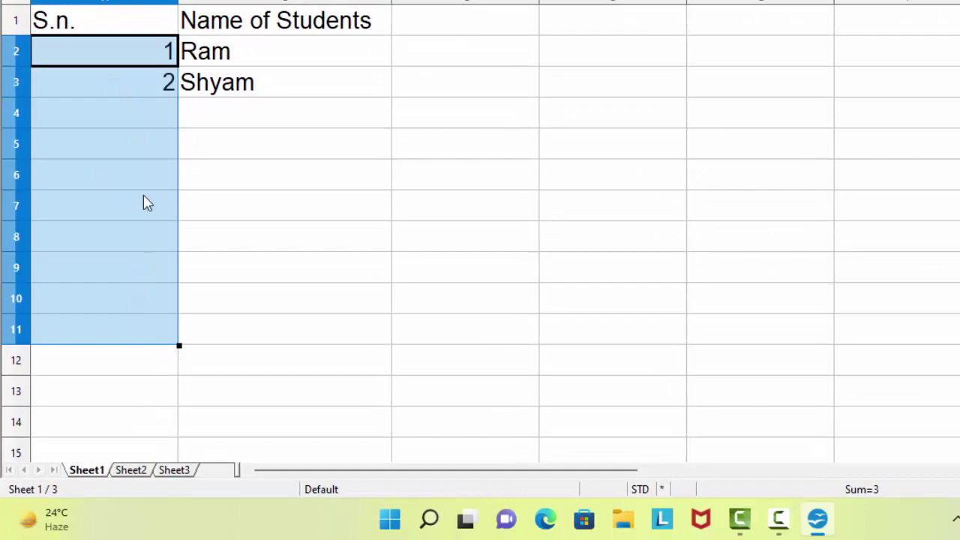
{"action": "left_click", "coordinate": [211, 122]}
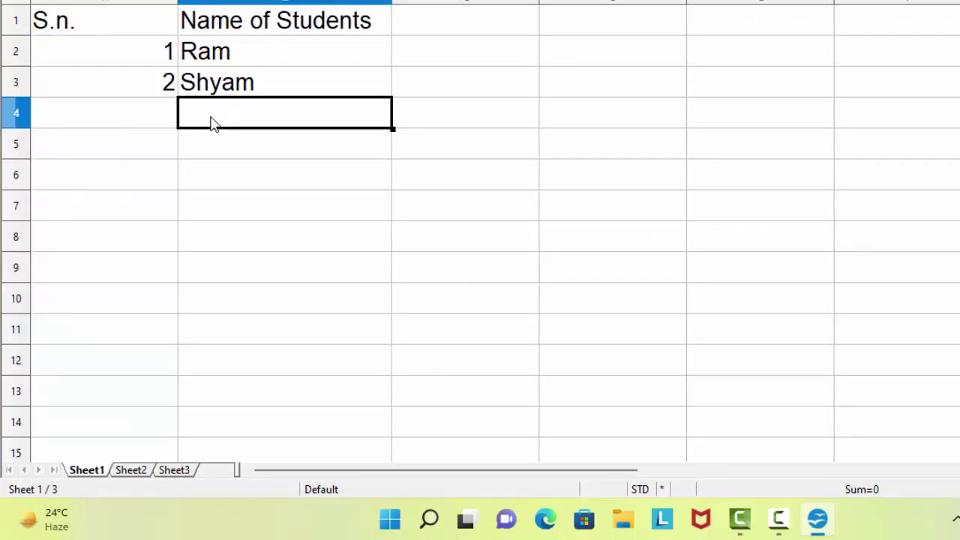
Enter two student names in B5 and B7, numbered 4 and 6
{"action": "left_click", "coordinate": [214, 141]}
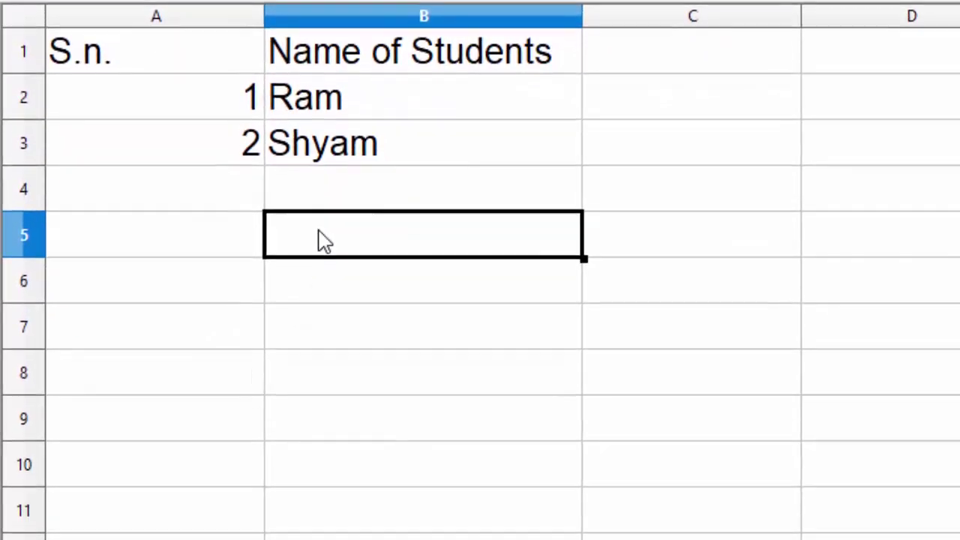
{"action": "type", "text": "Ra"}
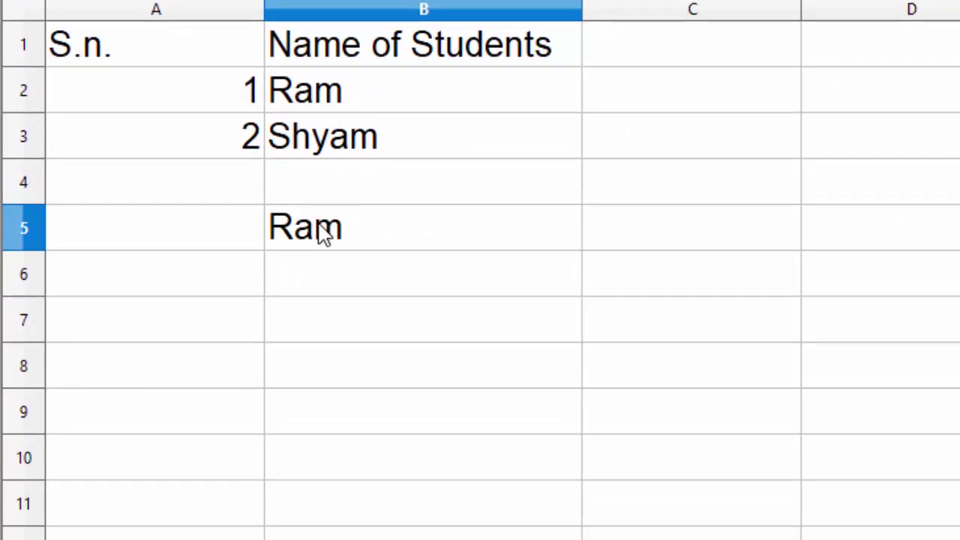
{"action": "type", "text": "ju"}
{"action": "key", "text": "Return"}
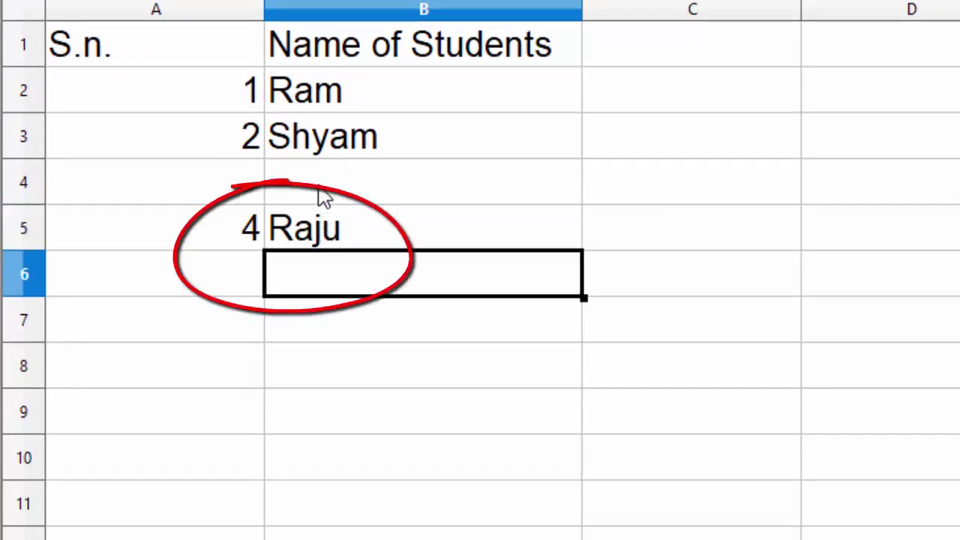
{"action": "left_click", "coordinate": [330, 330]}
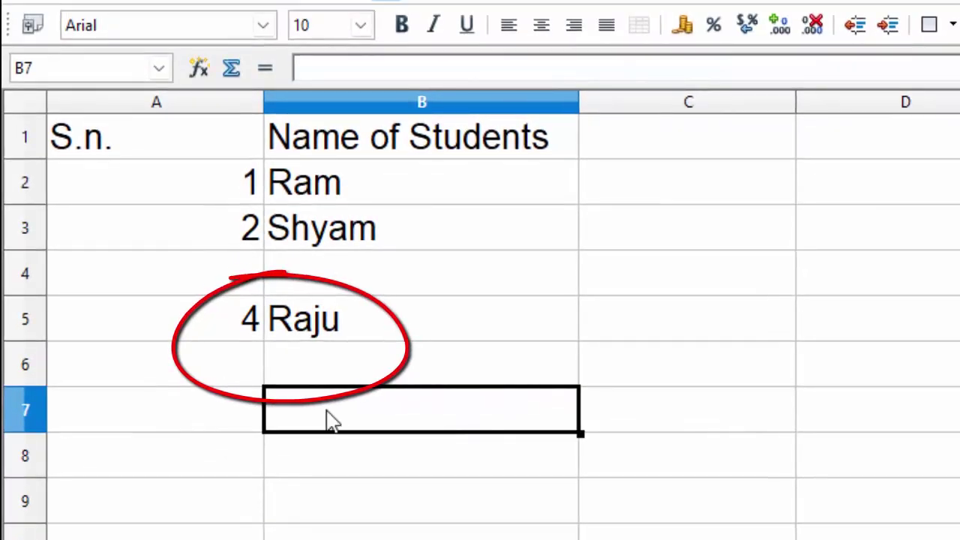
{"action": "type", "text": "Z"}
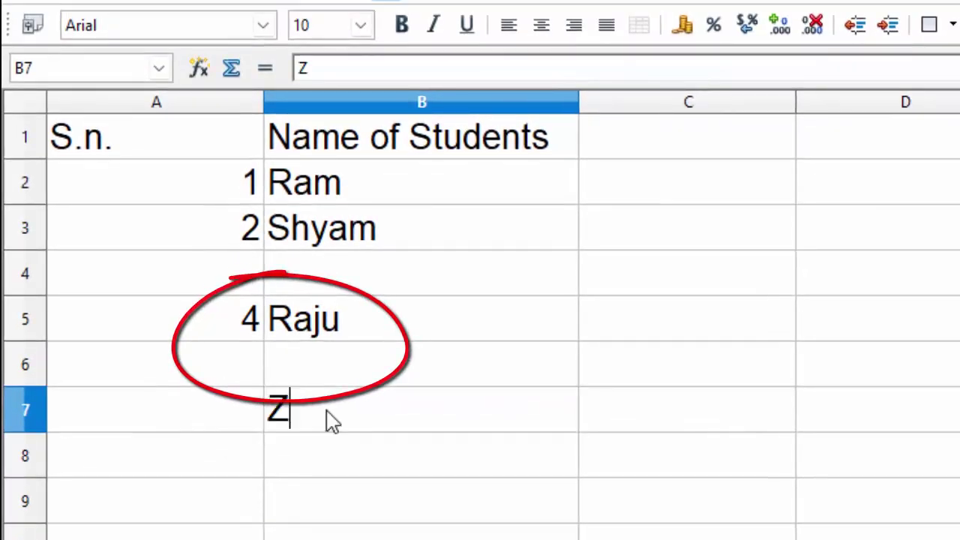
{"action": "type", "text": "oya"}
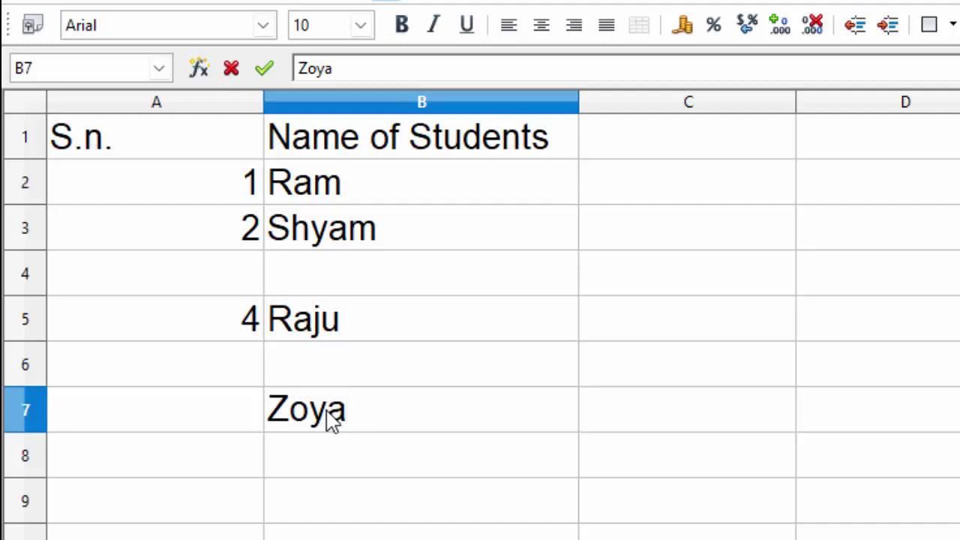
{"action": "key", "text": "Return"}
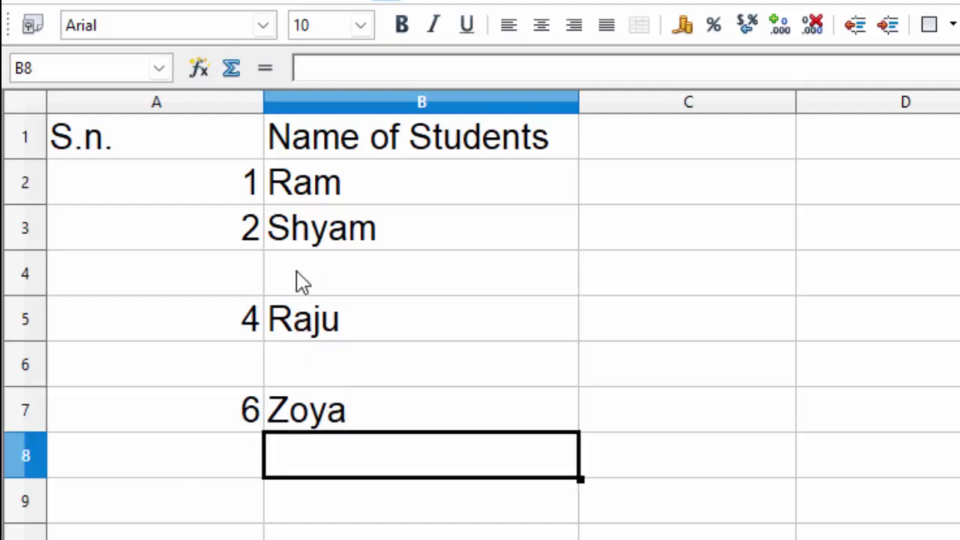
Fill the remaining gaps with student names in B4 and B6, numbered 3 and 5
{"action": "left_click", "coordinate": [303, 282]}
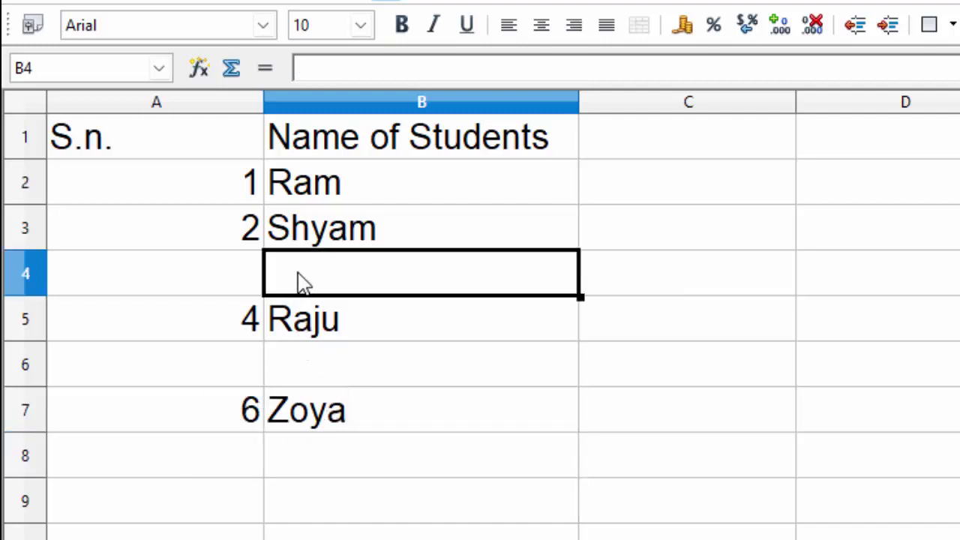
{"action": "type", "text": "Gaur"}
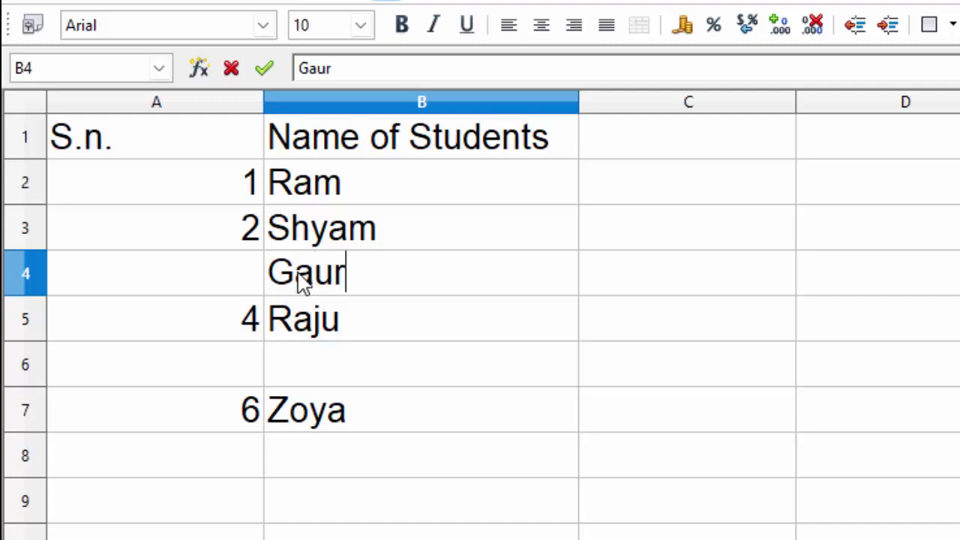
{"action": "type", "text": "av"}
{"action": "key", "text": "Return"}
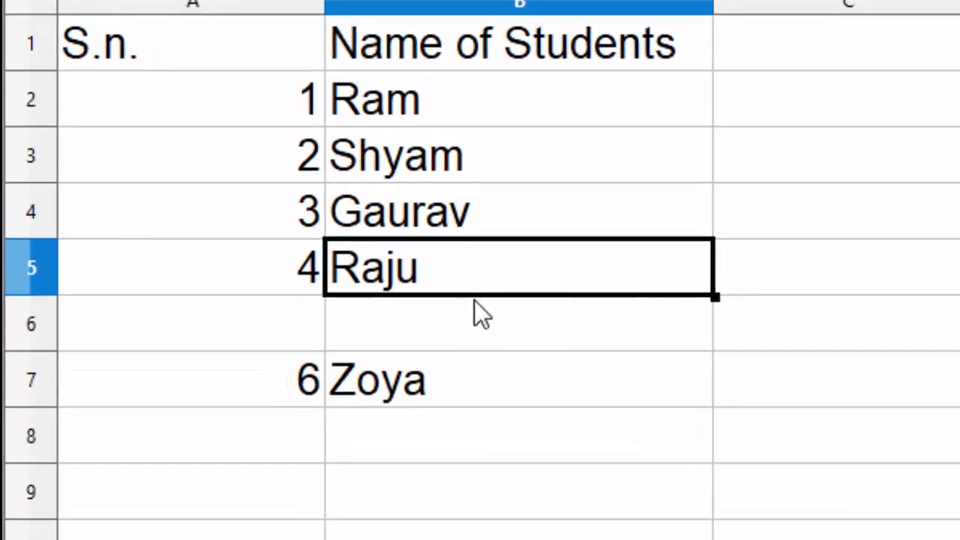
{"action": "left_click", "coordinate": [433, 349]}
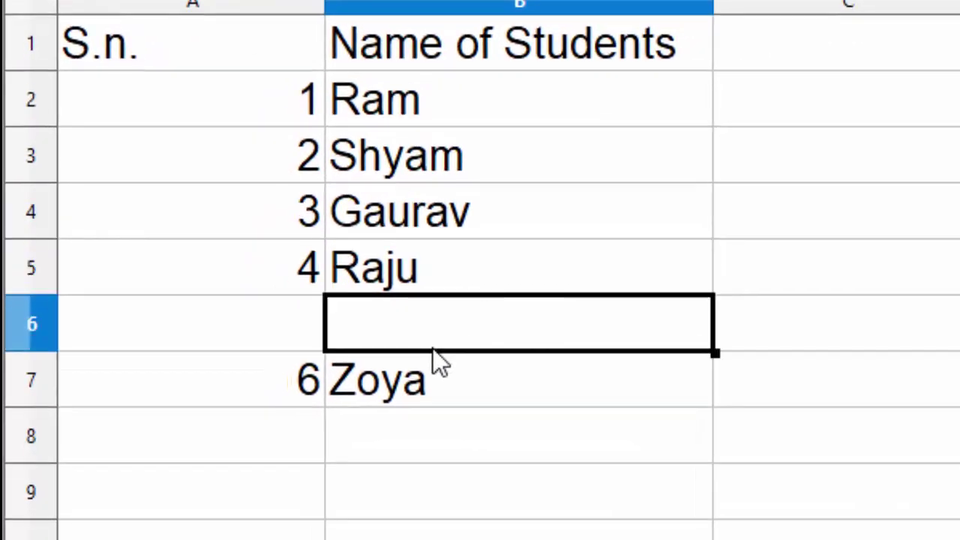
{"action": "type", "text": "Kunda"}
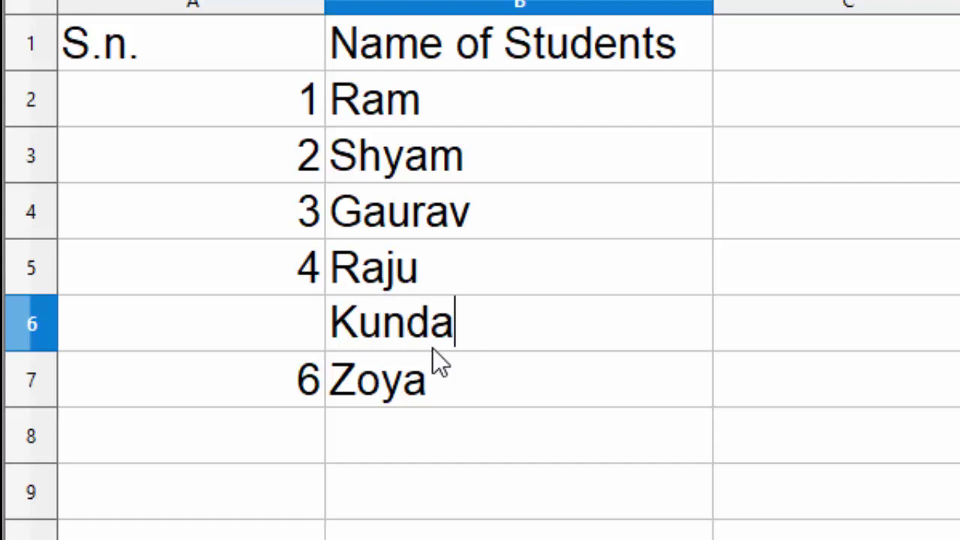
{"action": "type", "text": "n"}
{"action": "key", "text": "Return"}
{"action": "type", "text": "5"}
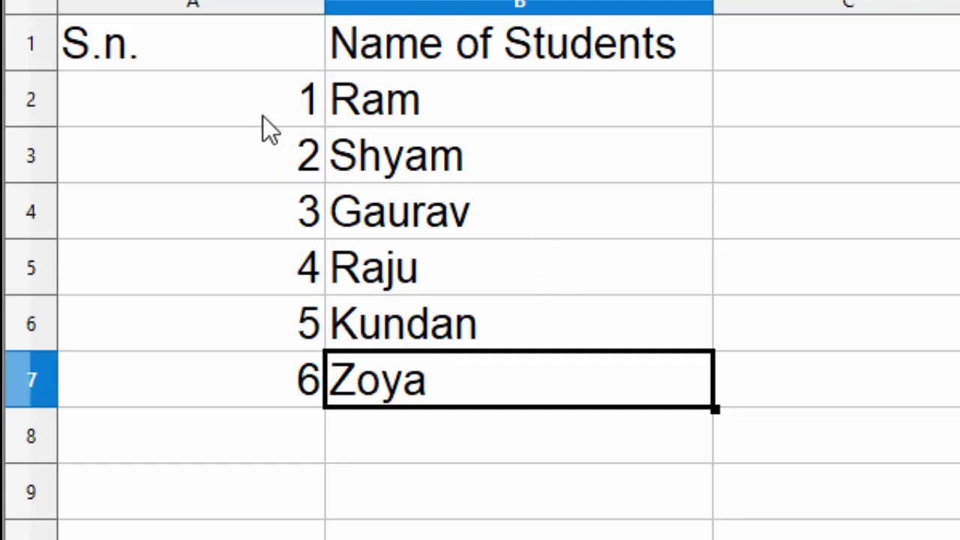
Delete the contents of A2:B7, leaving only the S.n. and Name of Students headers
{"action": "left_click_drag", "start_coordinate": [246, 88], "coordinate": [431, 271]}
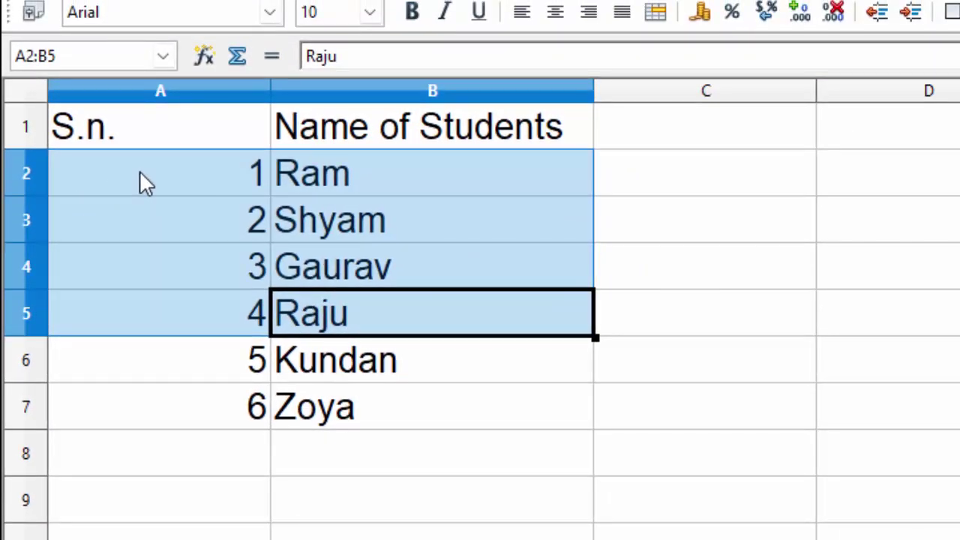
{"action": "left_click_drag", "start_coordinate": [141, 180], "coordinate": [425, 393]}
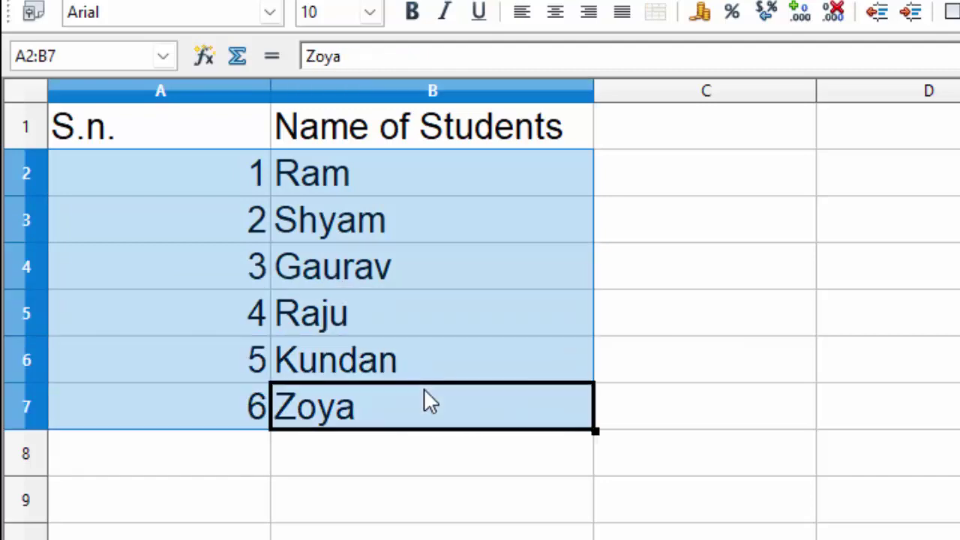
{"action": "key", "text": "BackSpace"}
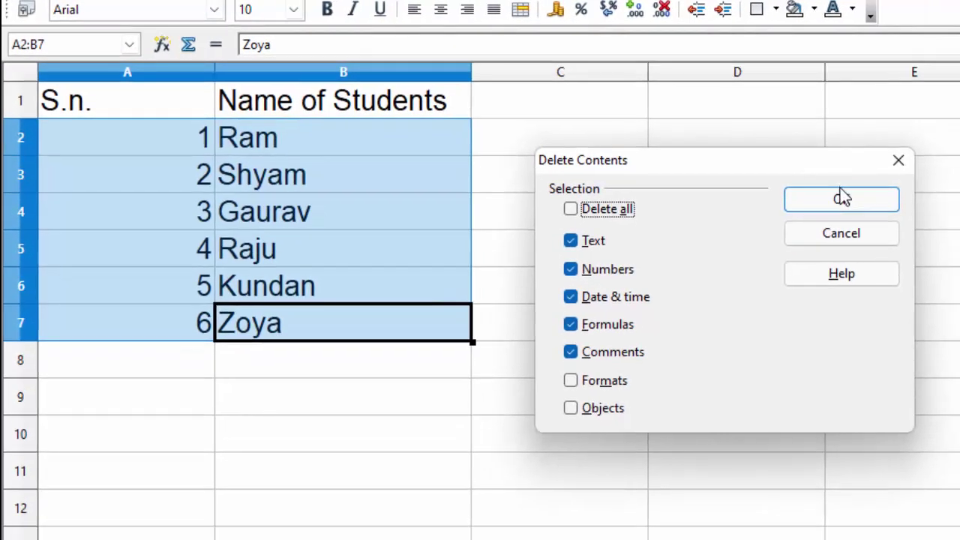
{"action": "left_click", "coordinate": [842, 198]}
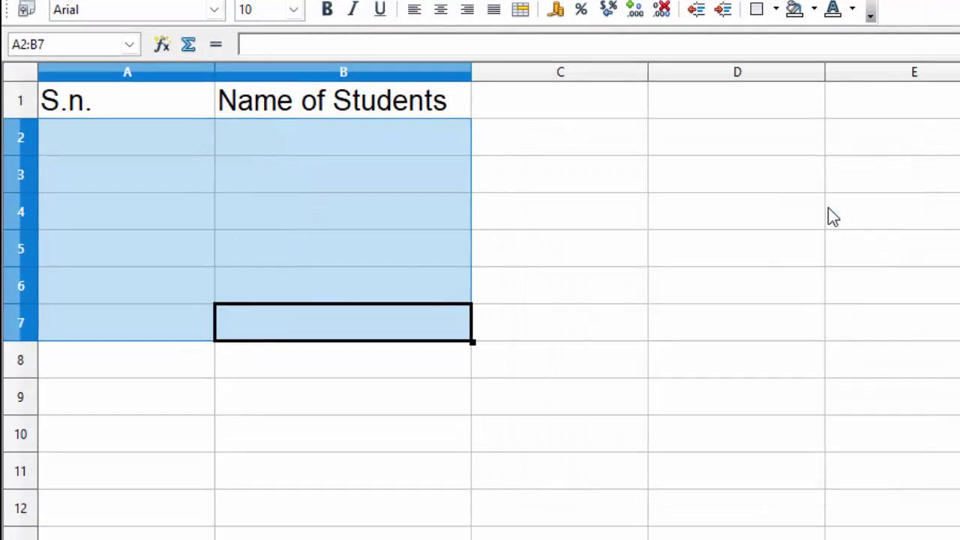
{"action": "left_click", "coordinate": [173, 144]}
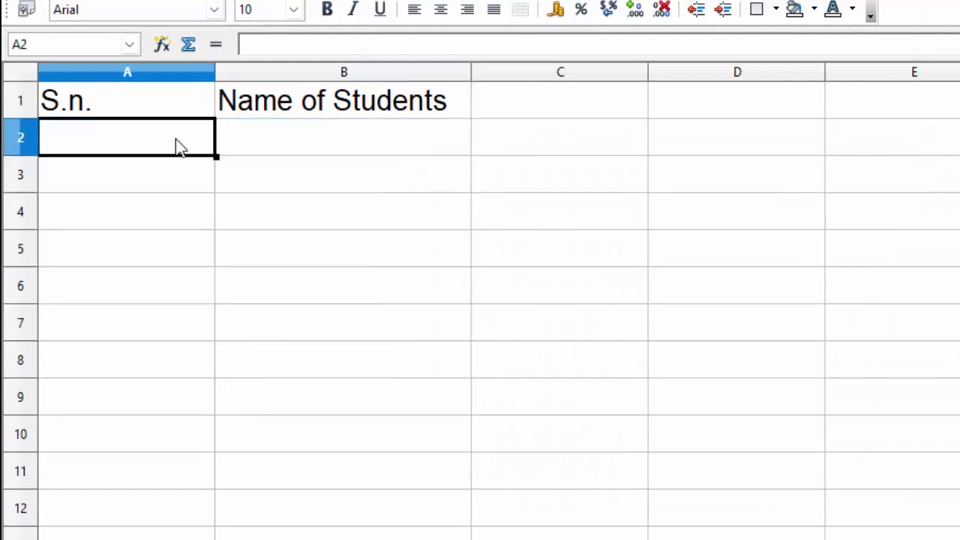
{"action": "double_click", "coordinate": [179, 146]}
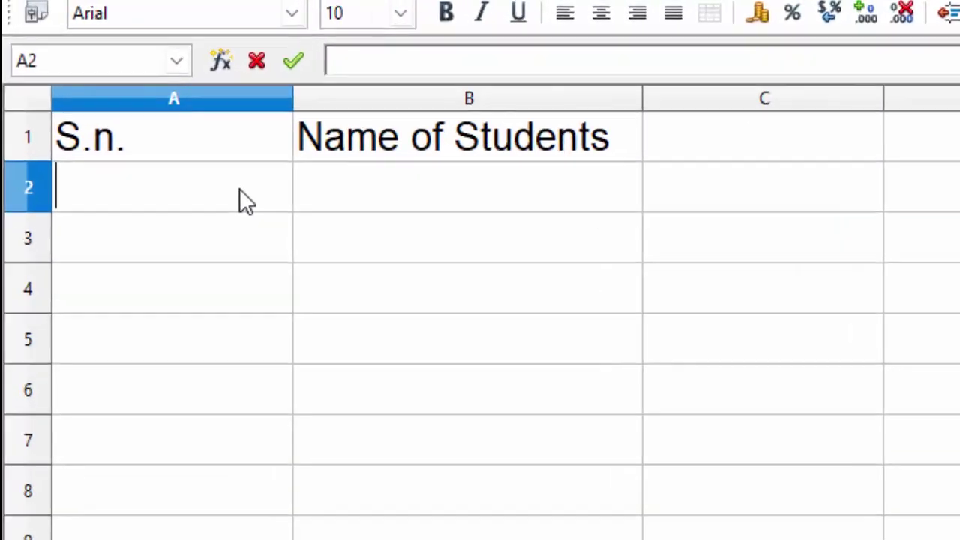
{"action": "left_click", "coordinate": [188, 322]}
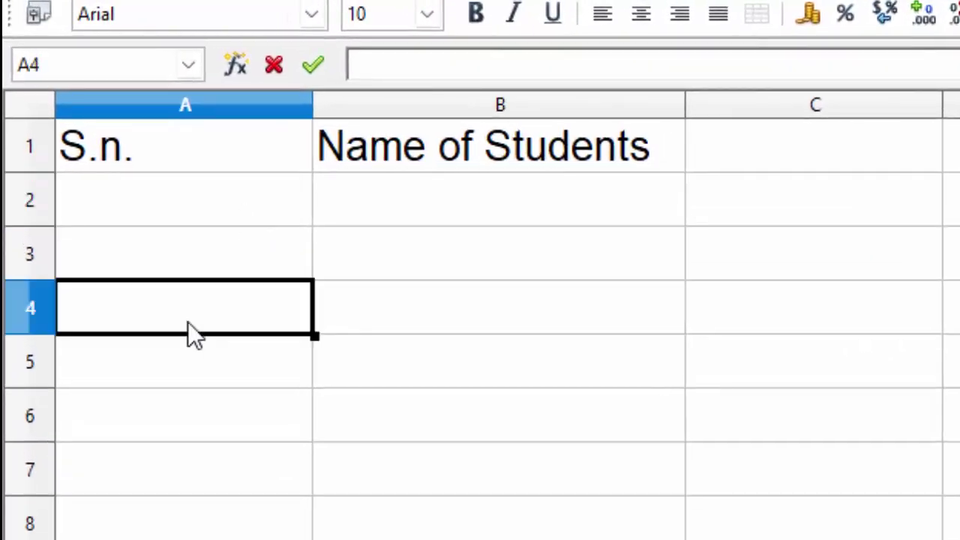
Start the A2 formula =if(B2<>"";row( testing whether B2 is non-empty
{"action": "left_click", "coordinate": [183, 215]}
{"action": "type", "text": "="}
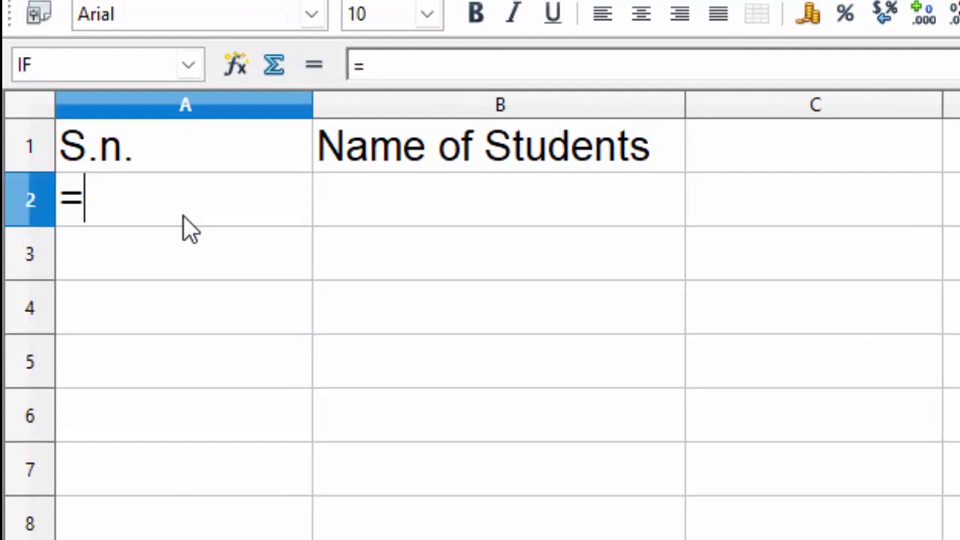
{"action": "type", "text": "if"}
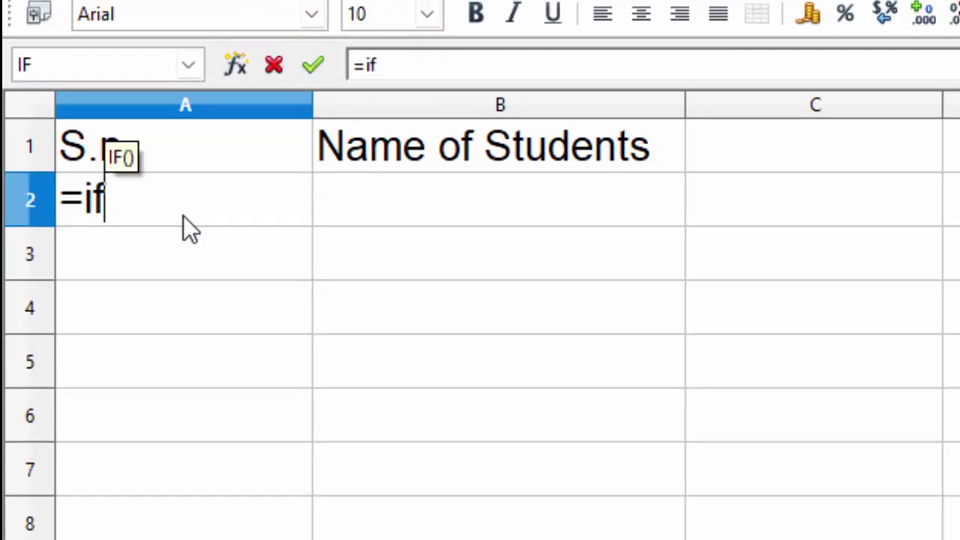
{"action": "type", "text": "("}
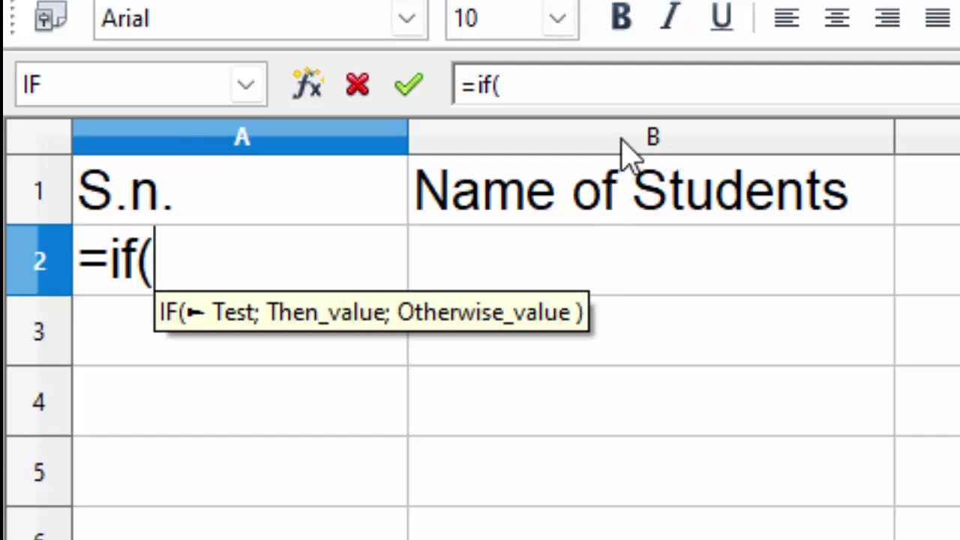
{"action": "left_click", "coordinate": [640, 269]}
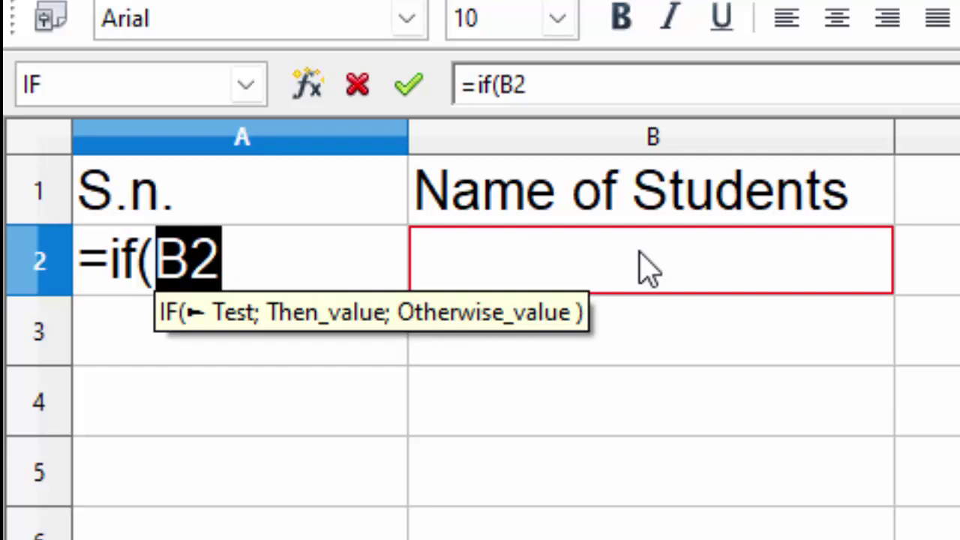
{"action": "type", "text": "<>"}
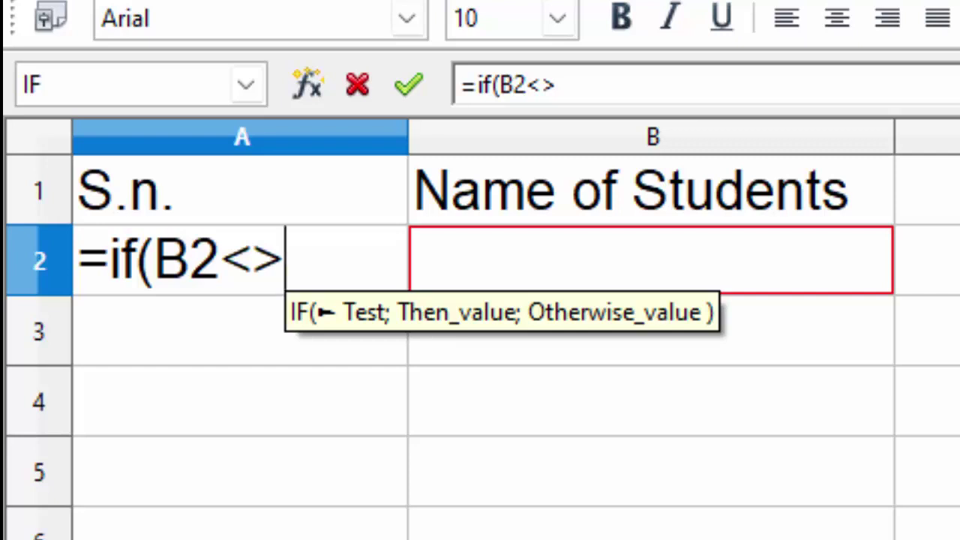
{"action": "type", "text": "\"\""}
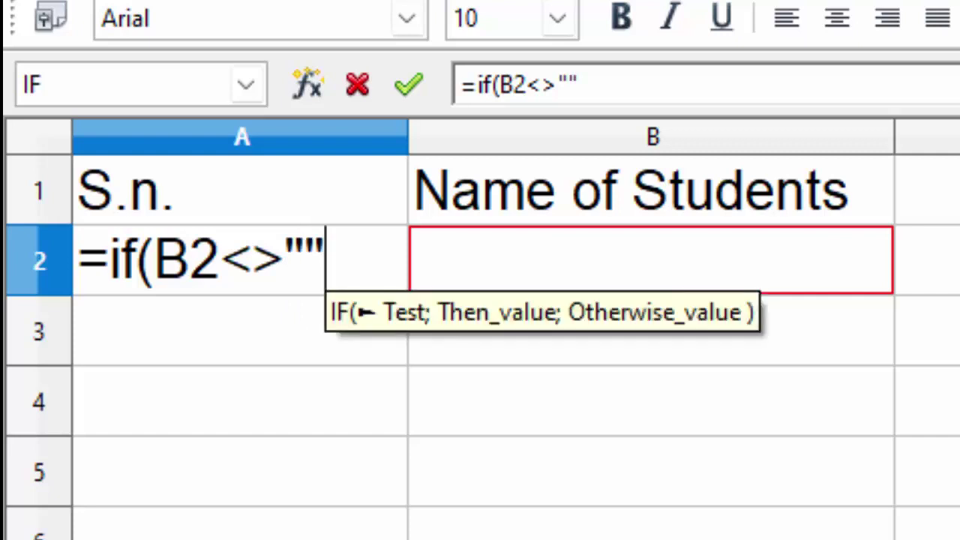
{"action": "type", "text": ","}
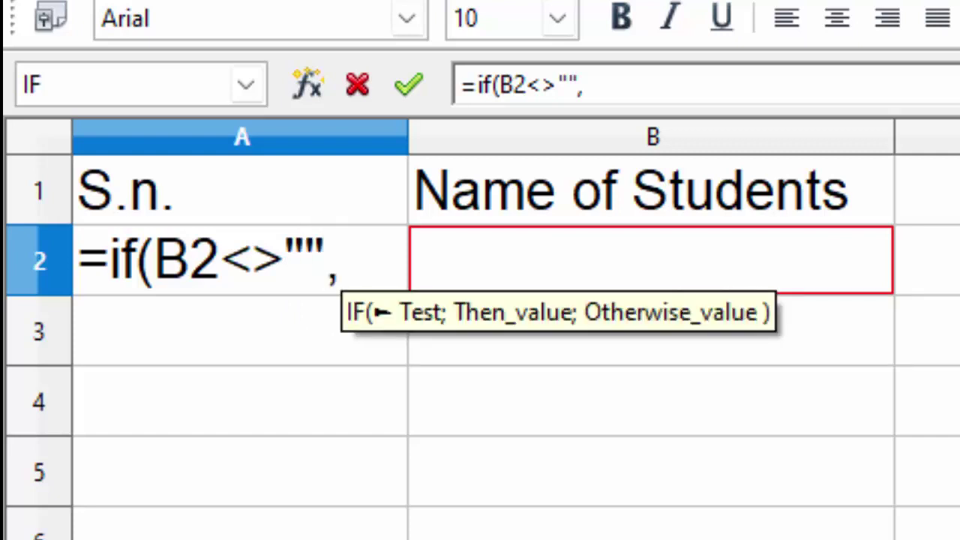
{"action": "type", "text": "row"}
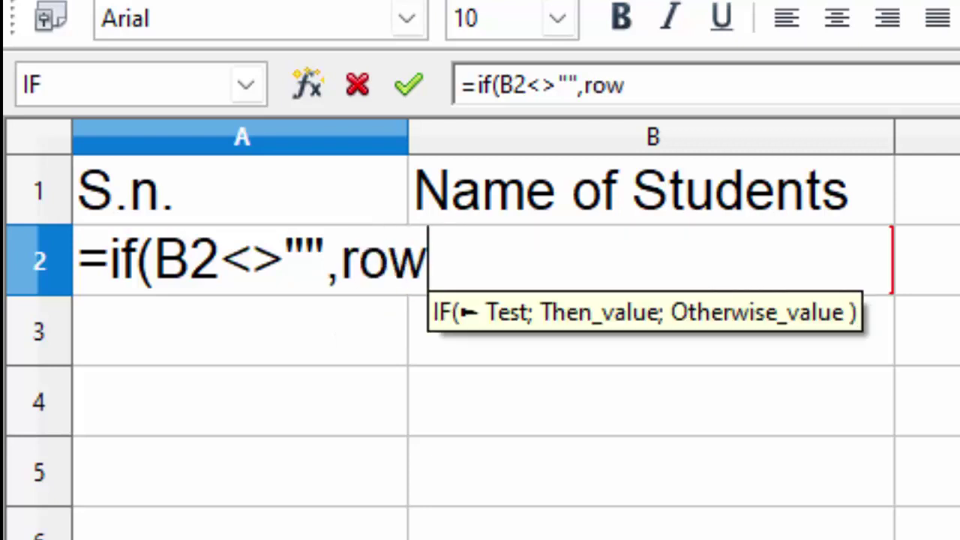
{"action": "type", "text": "("}
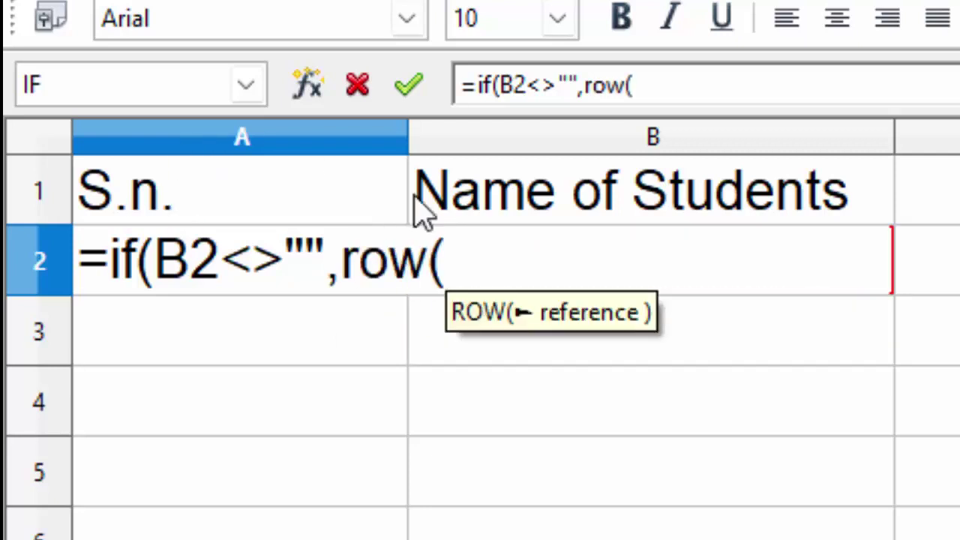
{"action": "left_click", "coordinate": [347, 275]}
{"action": "key", "text": "BackSpace"}
{"action": "type", "text": ";"}
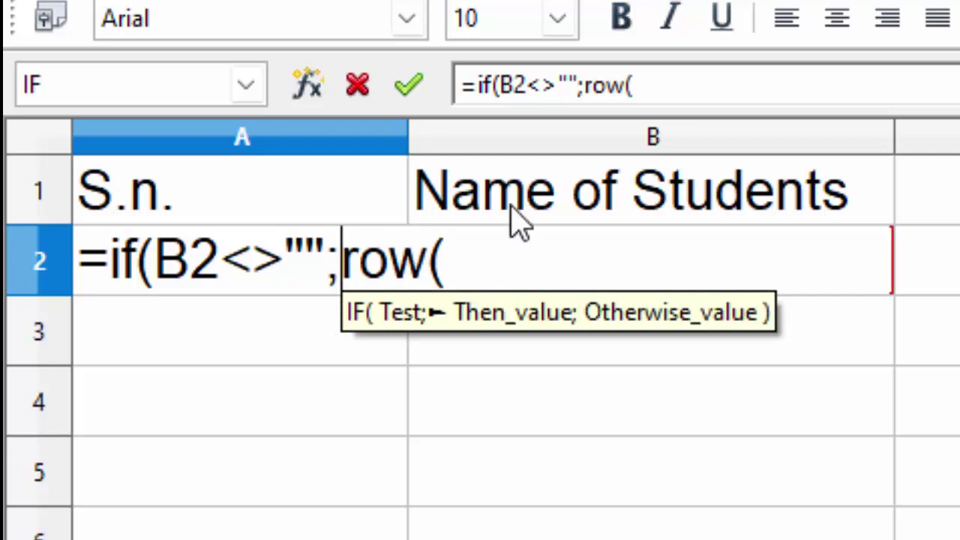
{"action": "left_click", "coordinate": [513, 249]}
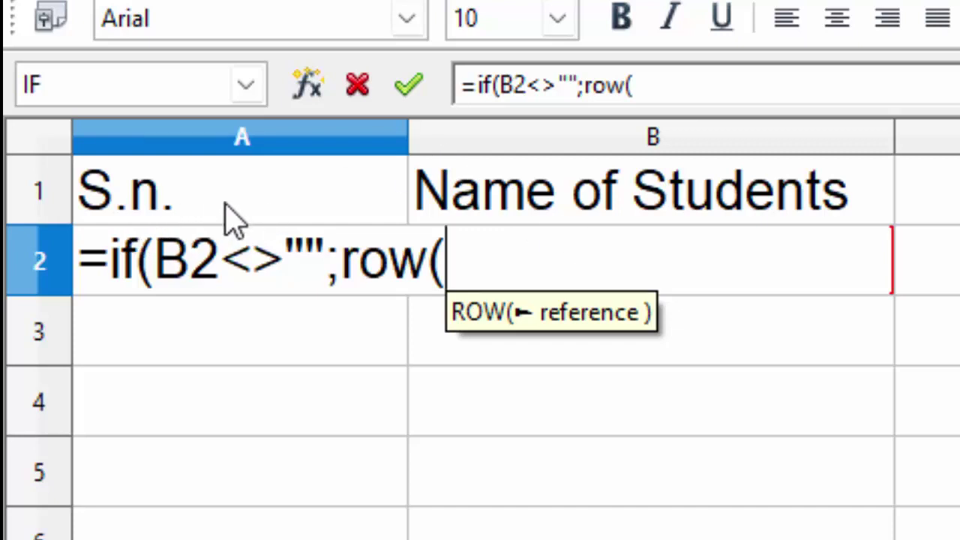
Finish the formula with row(A1) and an empty-string result, adjusting the argument separators
{"action": "left_click", "coordinate": [361, 189]}
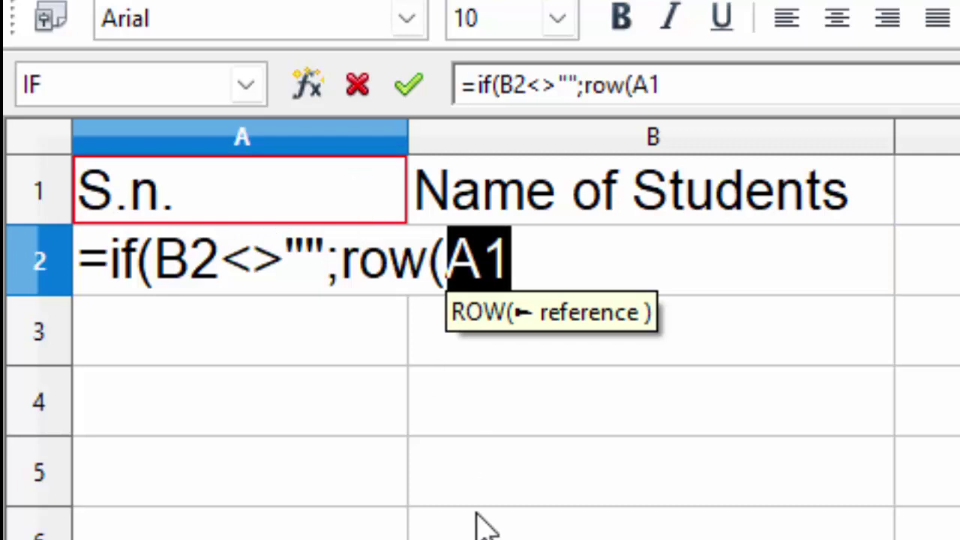
{"action": "type", "text": ")"}
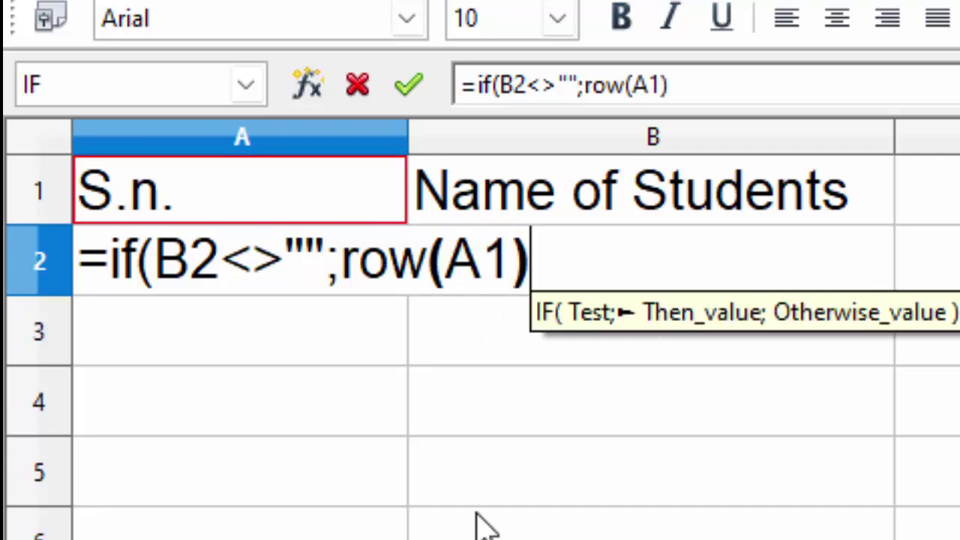
{"action": "type", "text": ",\""}
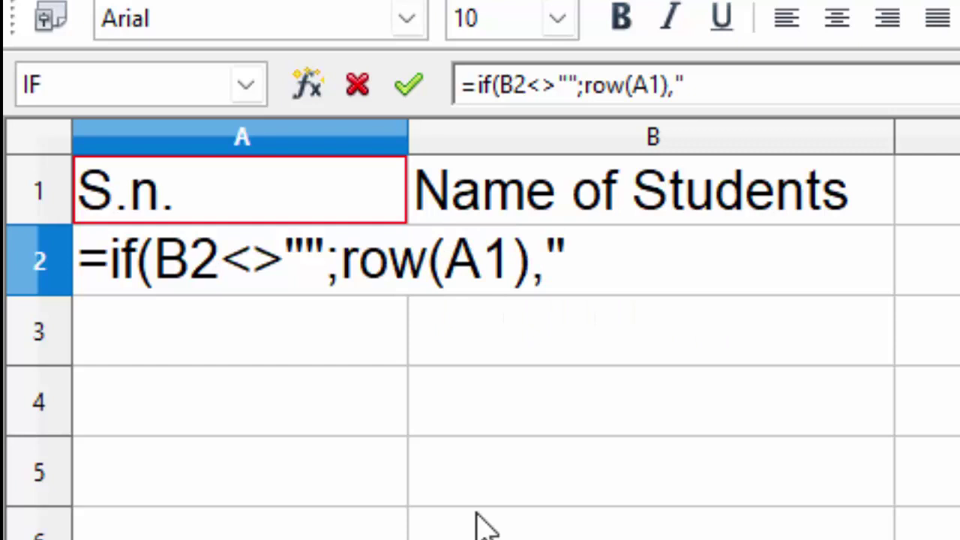
{"action": "type", "text": "\")"}
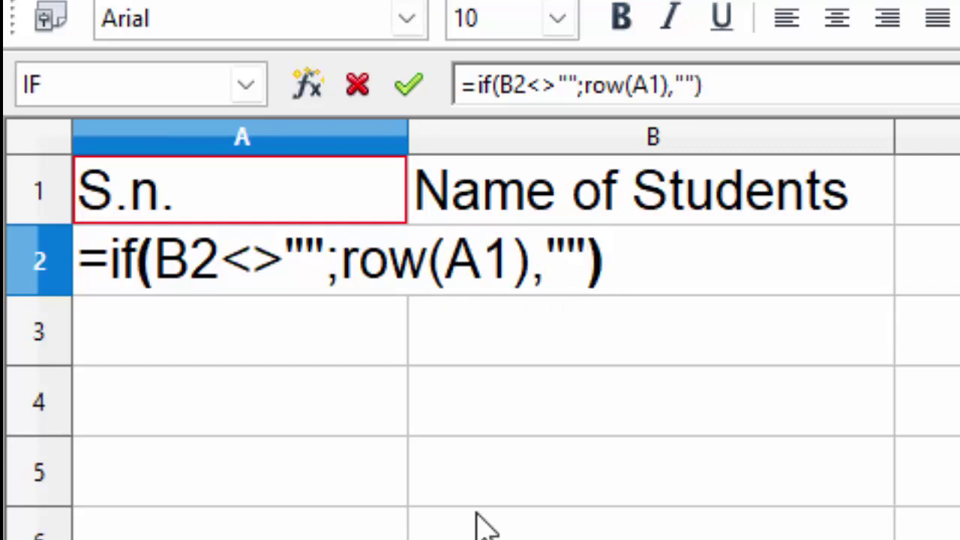
{"action": "left_click", "coordinate": [552, 262]}
{"action": "key", "text": "BackSpace"}
{"action": "type", "text": ";"}
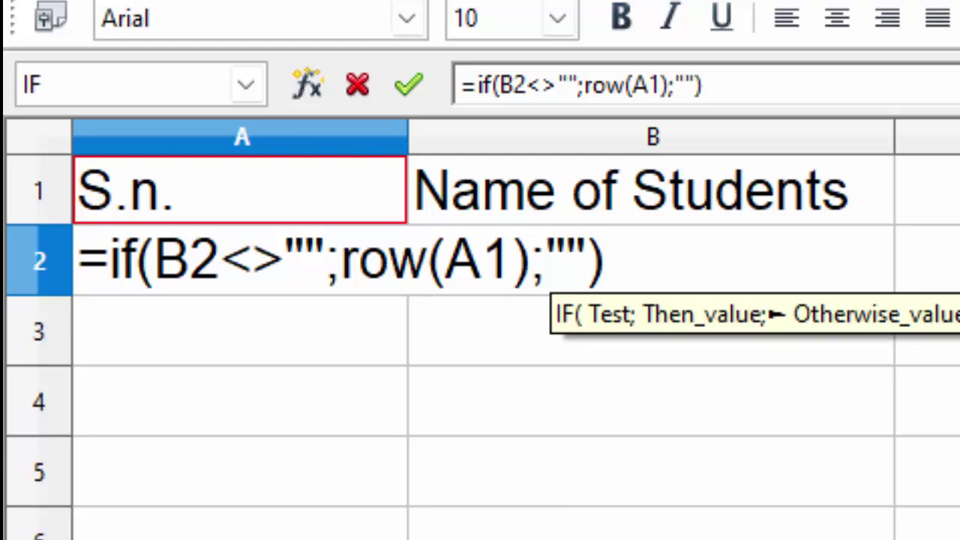
{"action": "key", "text": "BackSpace"}
{"action": "type", "text": ","}
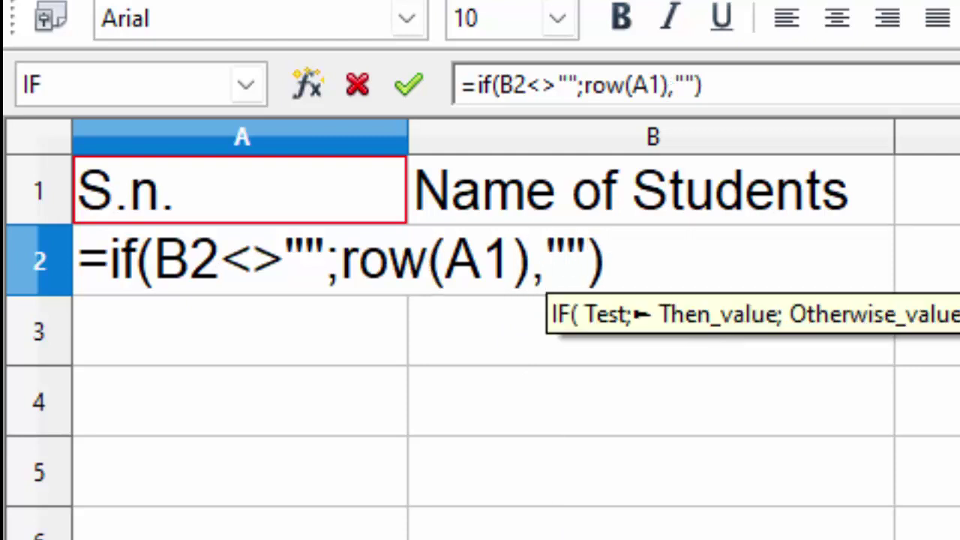
Correct A2's formula to =IF(B2<>"";ROW(A1);"") so it shows blank instead of Err:508
{"action": "key", "text": "Return"}
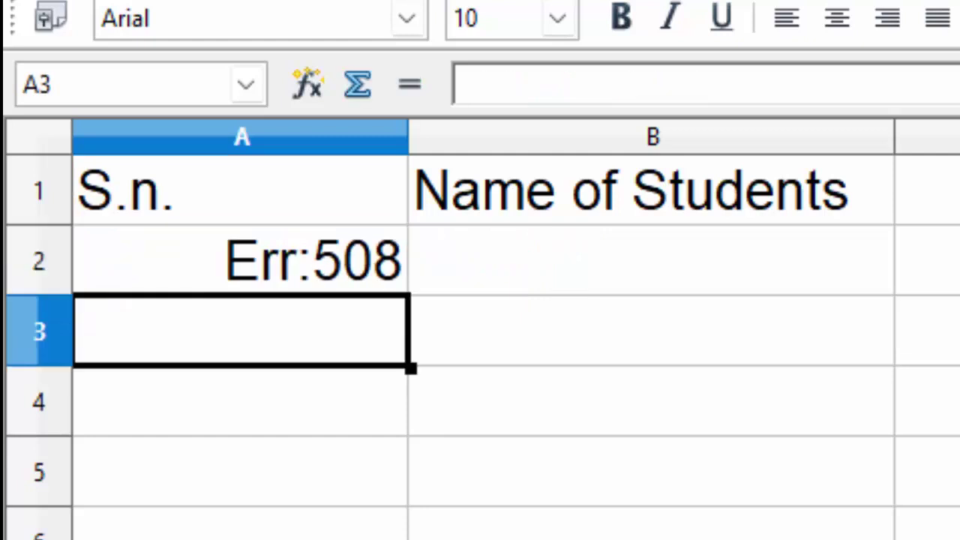
{"action": "left_click", "coordinate": [193, 251]}
{"action": "double_click", "coordinate": [192, 262]}
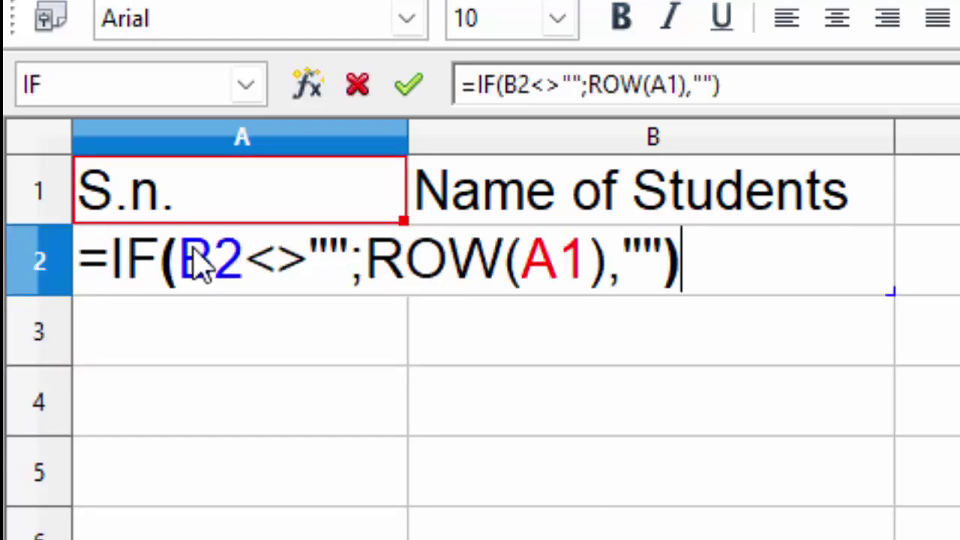
{"action": "left_click", "coordinate": [622, 271]}
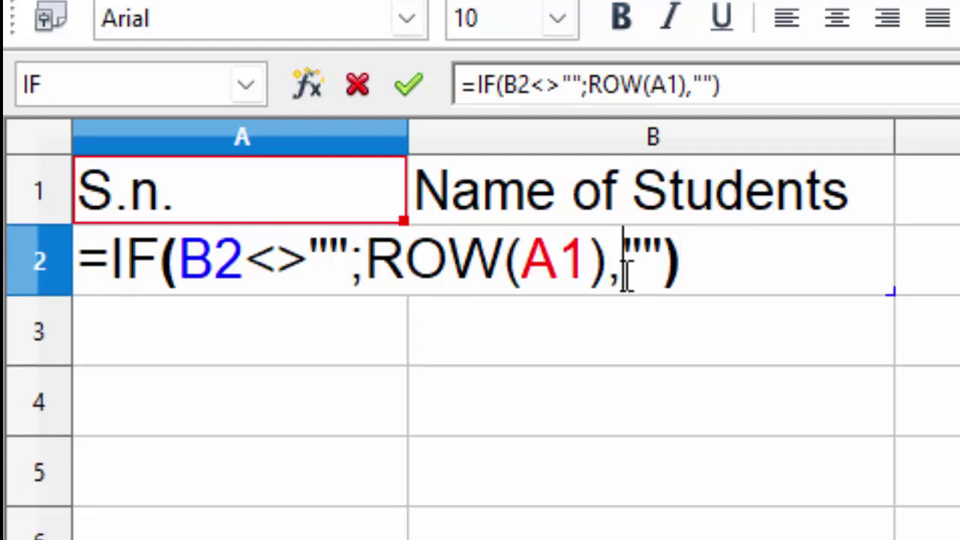
{"action": "key", "text": "BackSpace"}
{"action": "type", "text": ";"}
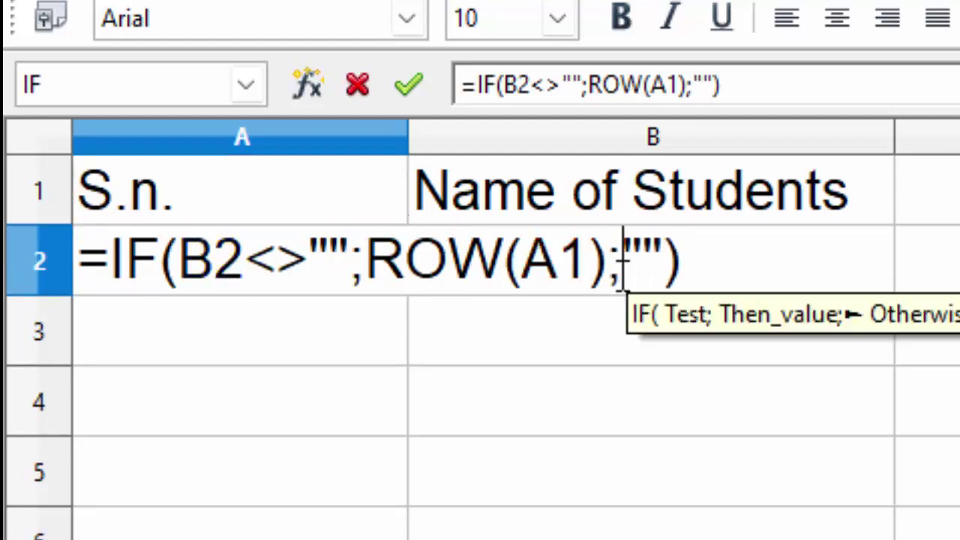
{"action": "key", "text": "Return"}
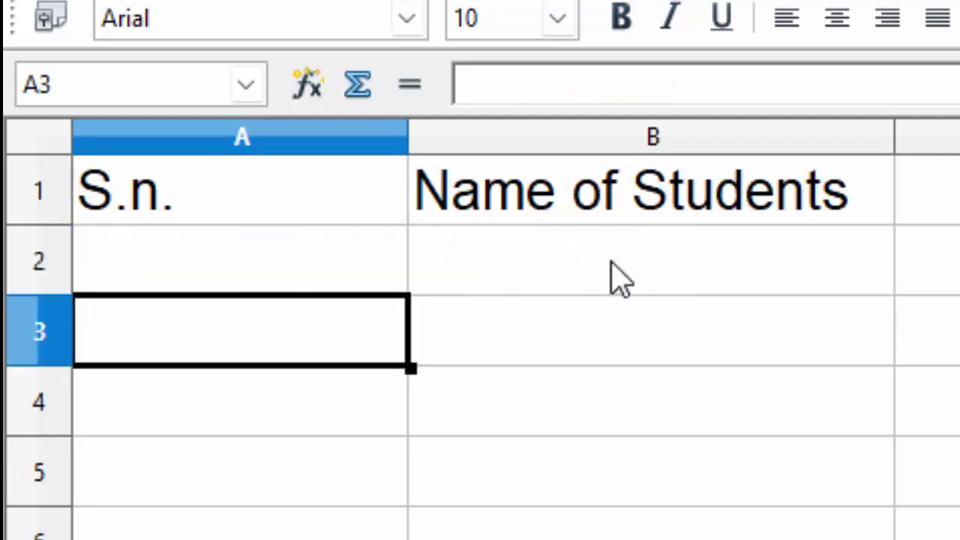
Enter the first two student names in B2 and B3, making A2 show 1
{"action": "left_click", "coordinate": [611, 263]}
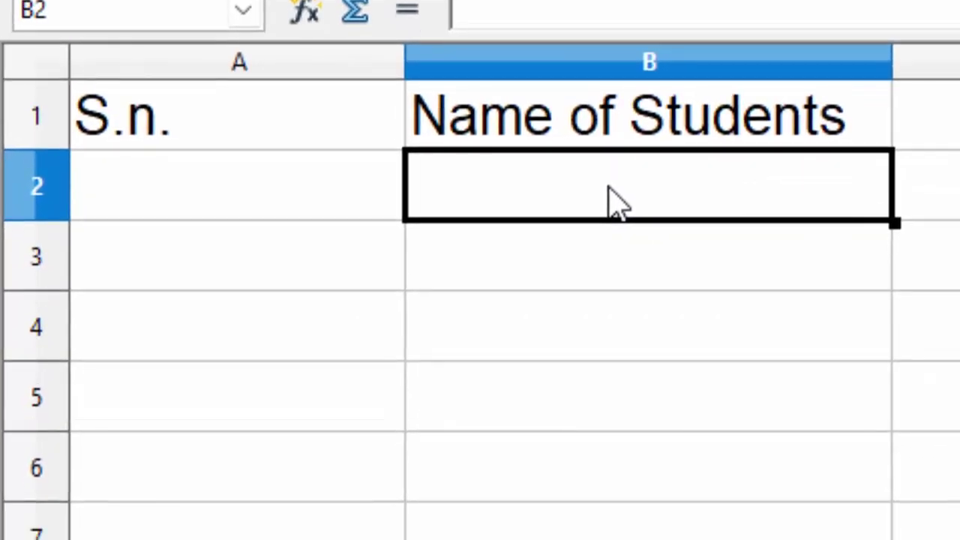
{"action": "type", "text": "Esha"}
{"action": "key", "text": "Return"}
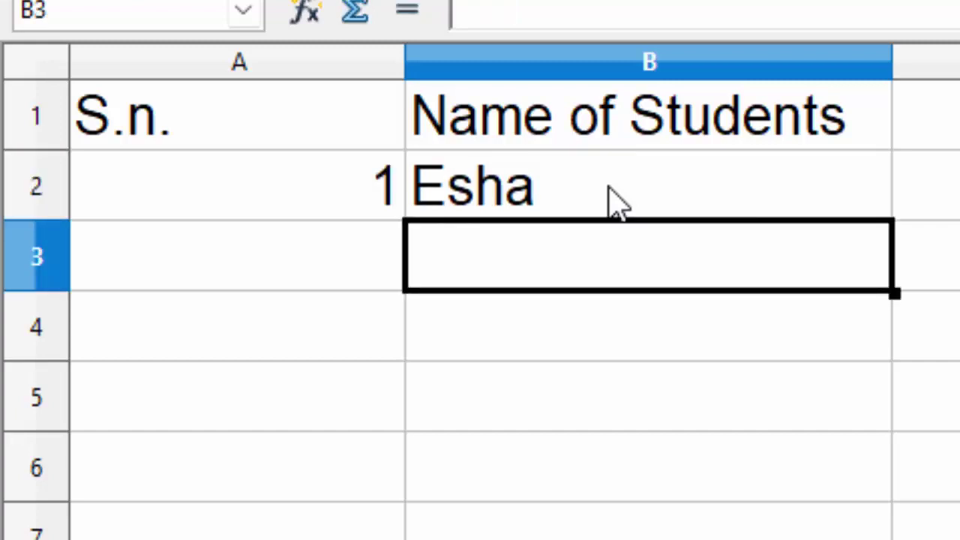
{"action": "type", "text": "Su"}
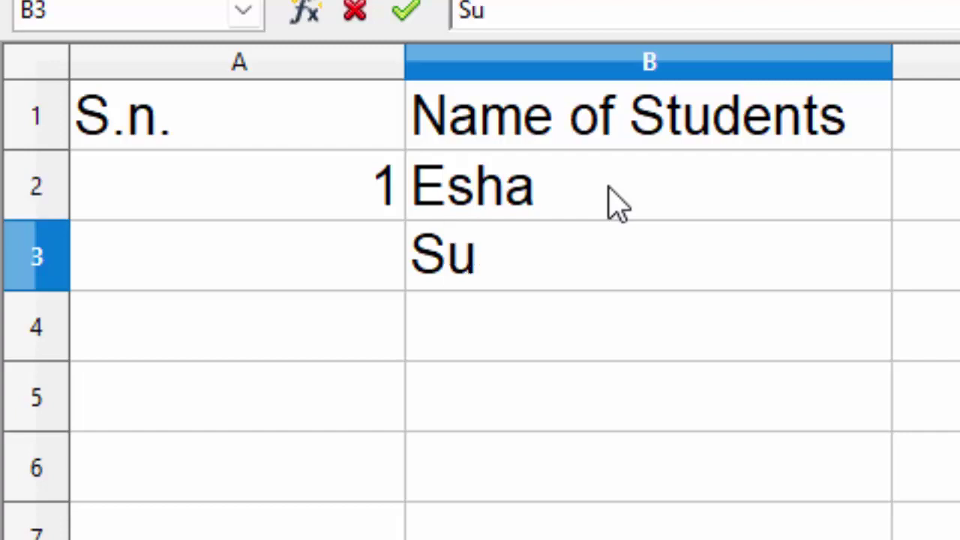
{"action": "type", "text": "nil"}
{"action": "key", "text": "Return"}
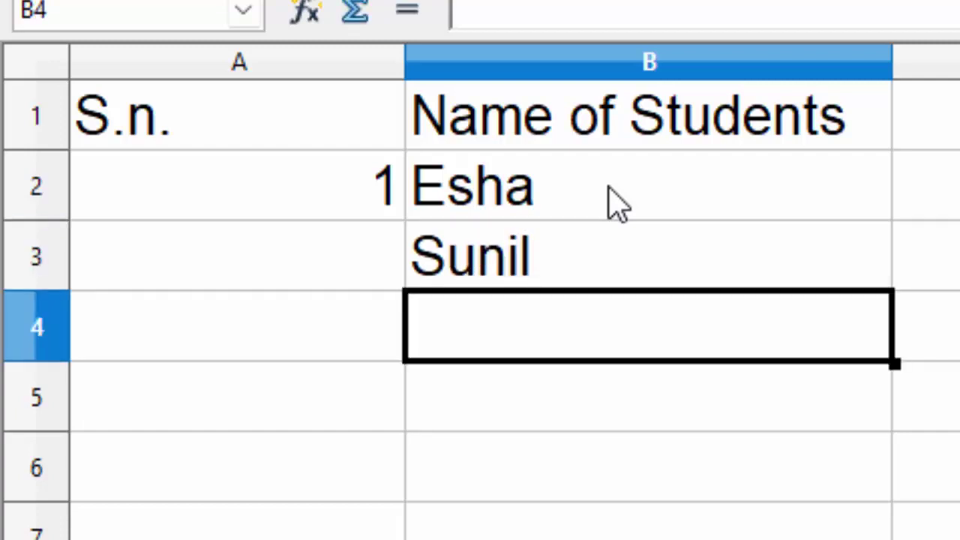
Fill the numbering formula from A2 down to A12 and enter the third student's name in B4
{"action": "left_click", "coordinate": [341, 203]}
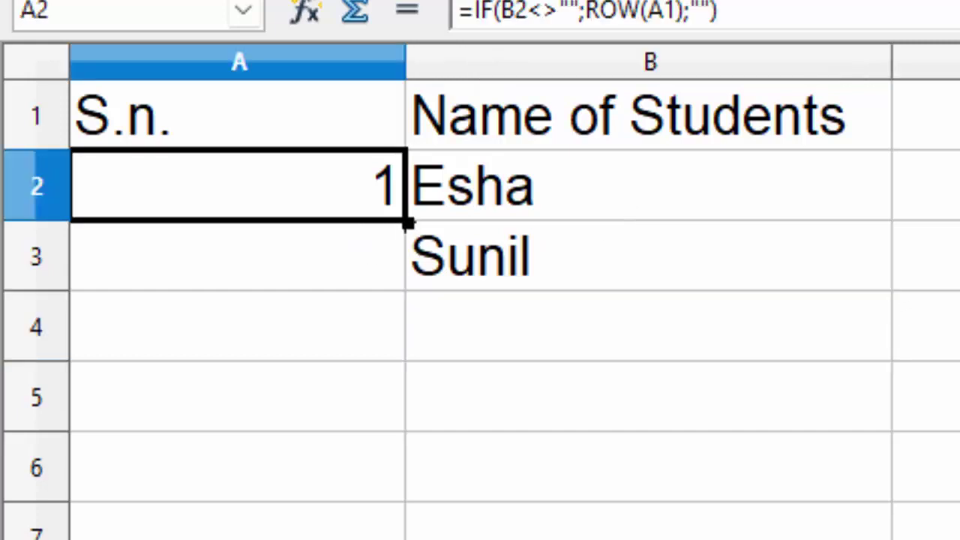
{"action": "left_click_drag", "start_coordinate": [406, 223], "coordinate": [407, 536]}
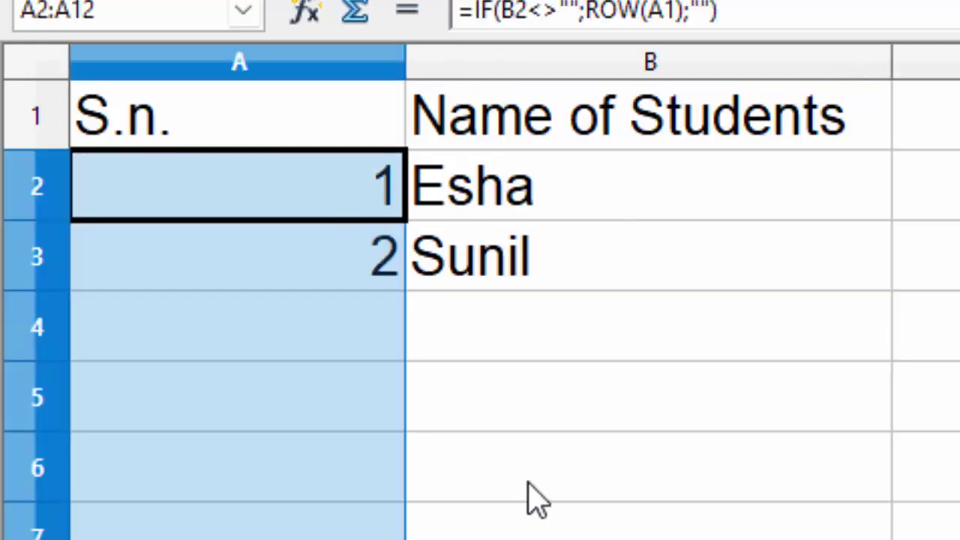
{"action": "left_click", "coordinate": [522, 328]}
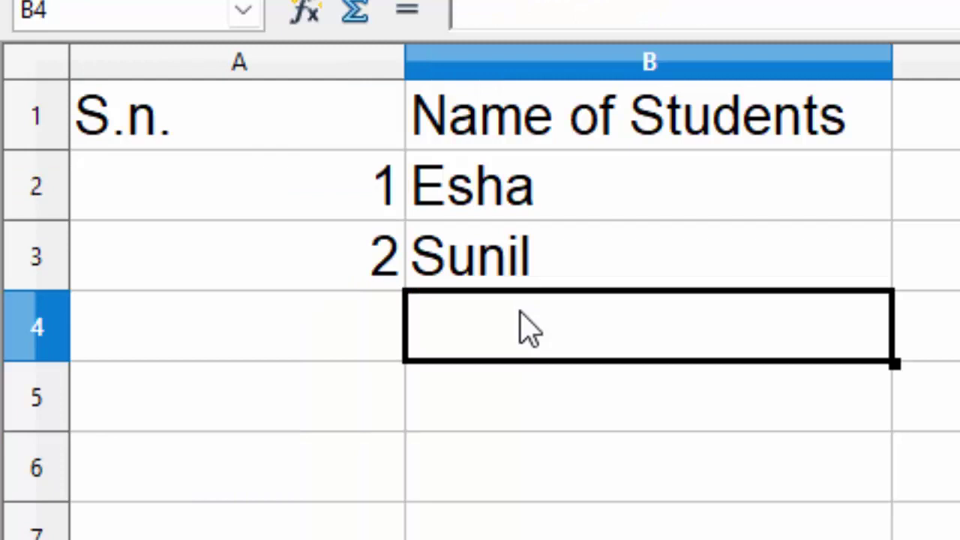
{"action": "type", "text": "Gau"}
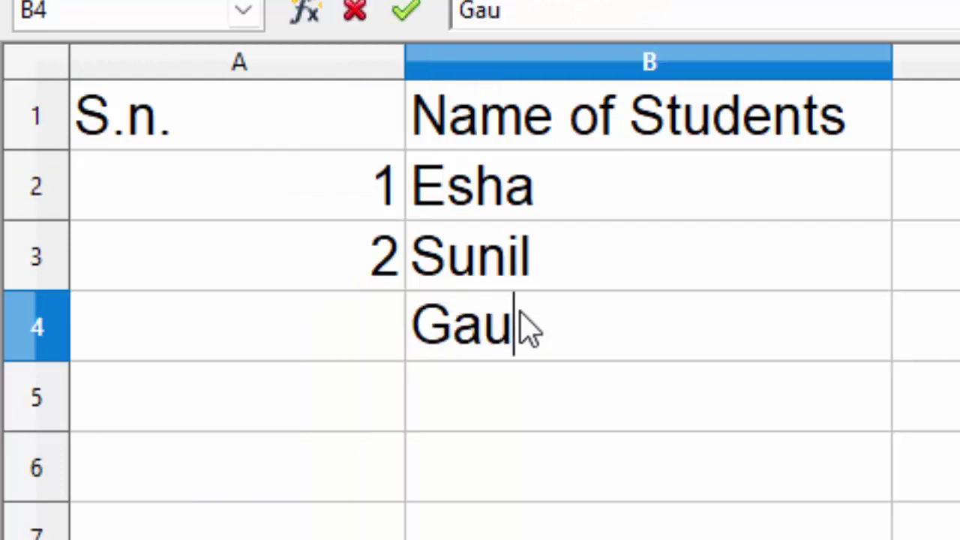
{"action": "type", "text": "rav"}
{"action": "key", "text": "Return"}
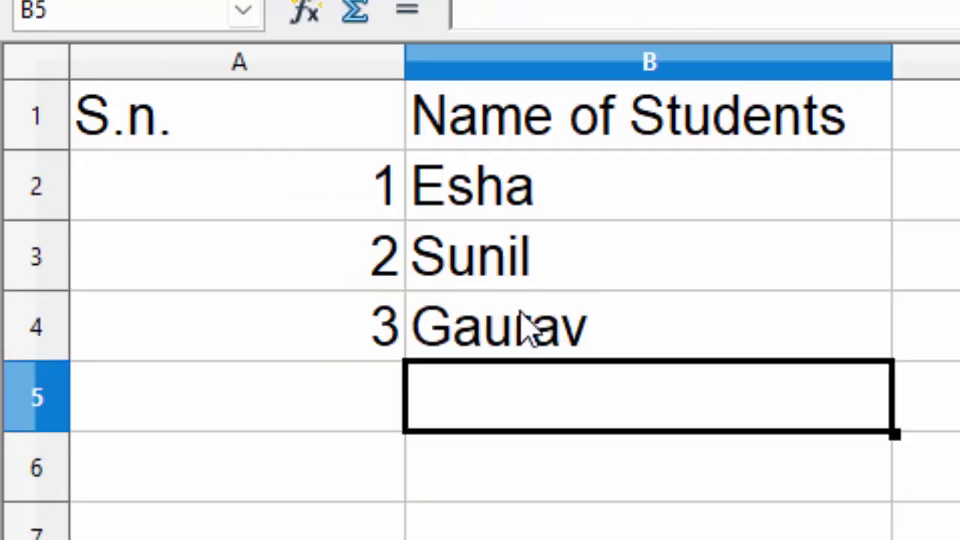
Enter the fourth, fifth and sixth student names in B5:B7, numbered 4 through 6
{"action": "type", "text": "L"}
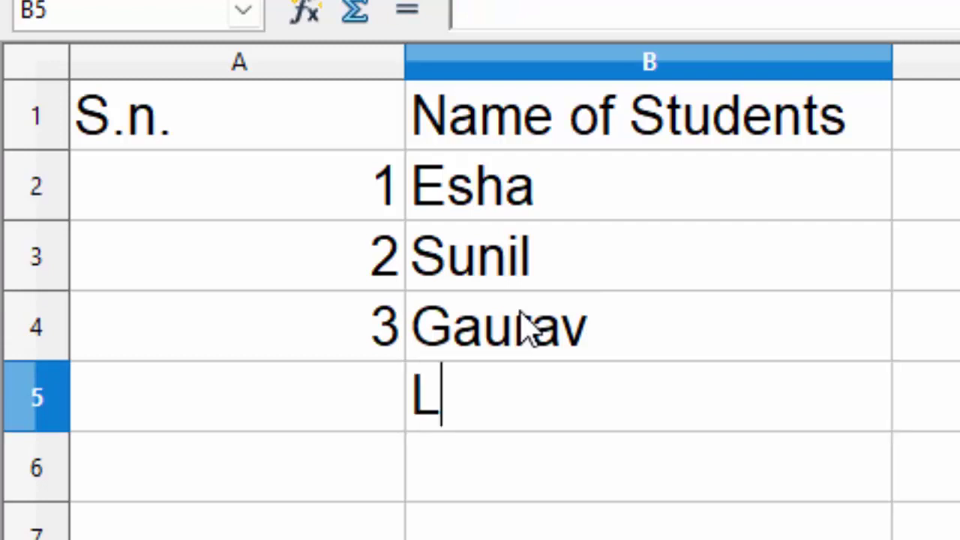
{"action": "type", "text": "okes"}
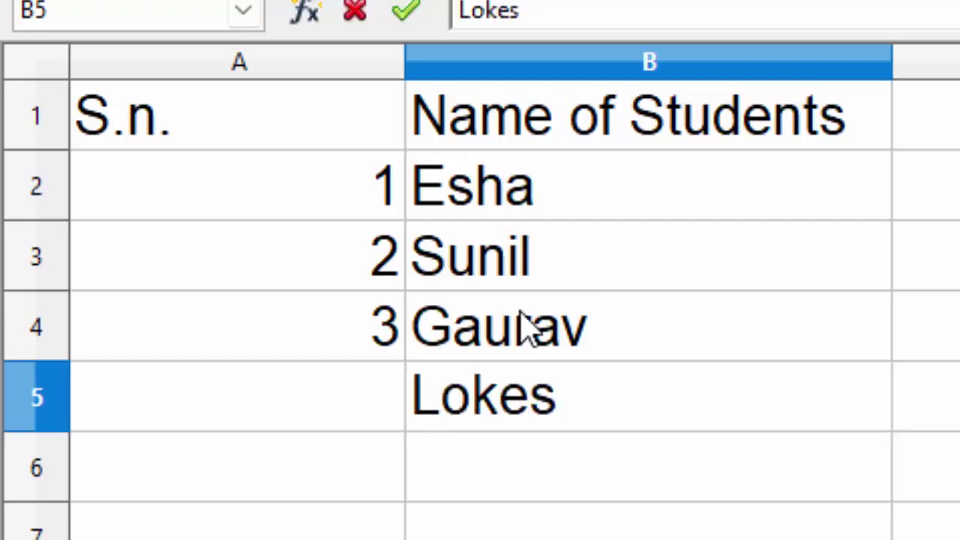
{"action": "type", "text": "h"}
{"action": "key", "text": "Return"}
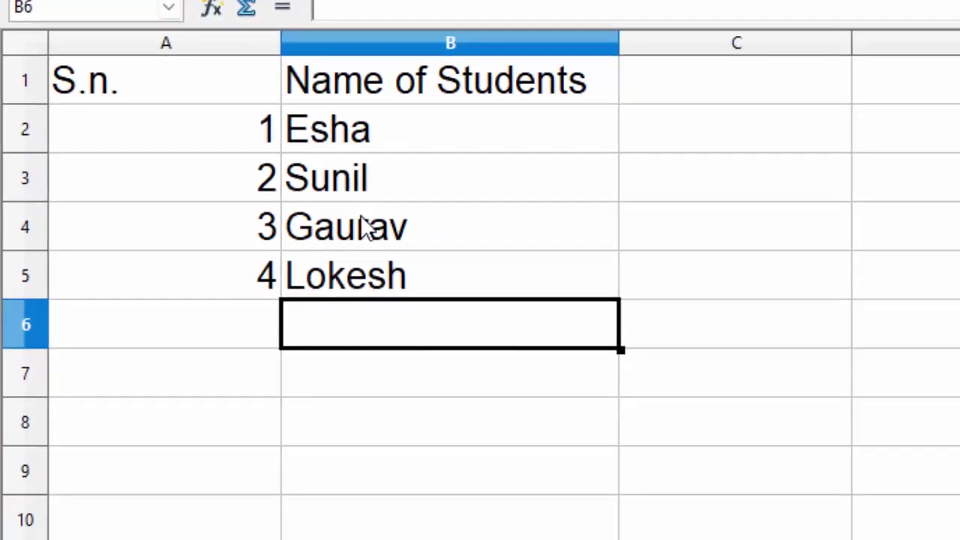
{"action": "type", "text": "Vi"}
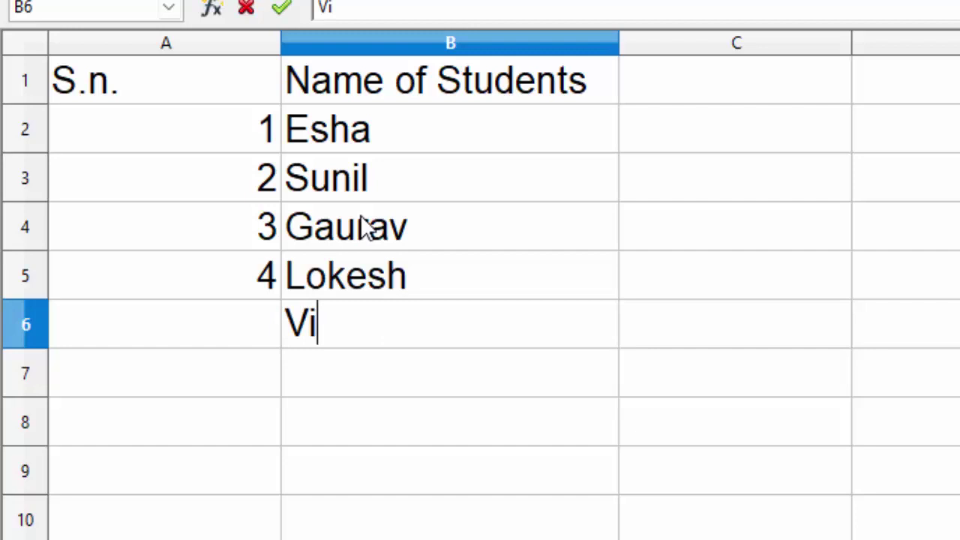
{"action": "type", "text": "shn"}
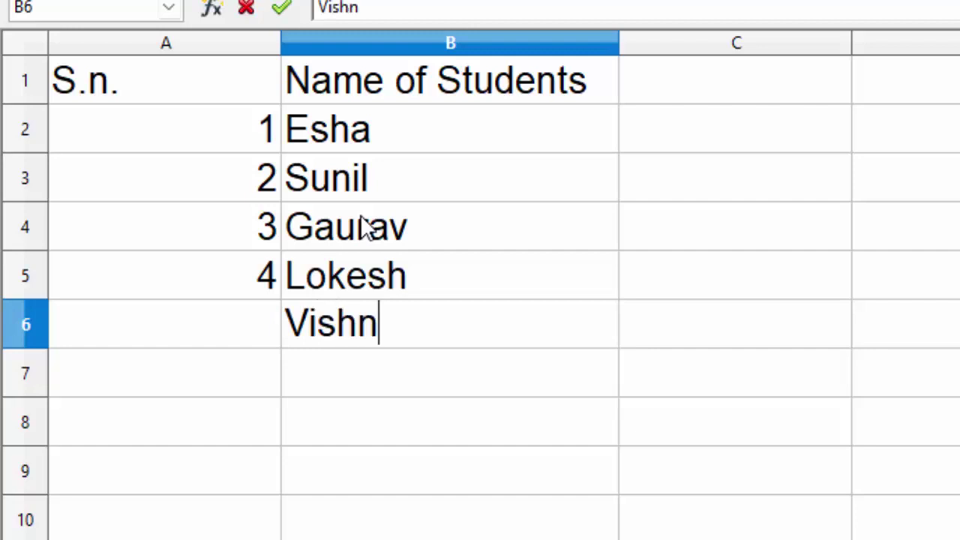
{"action": "type", "text": "u"}
{"action": "key", "text": "Return"}
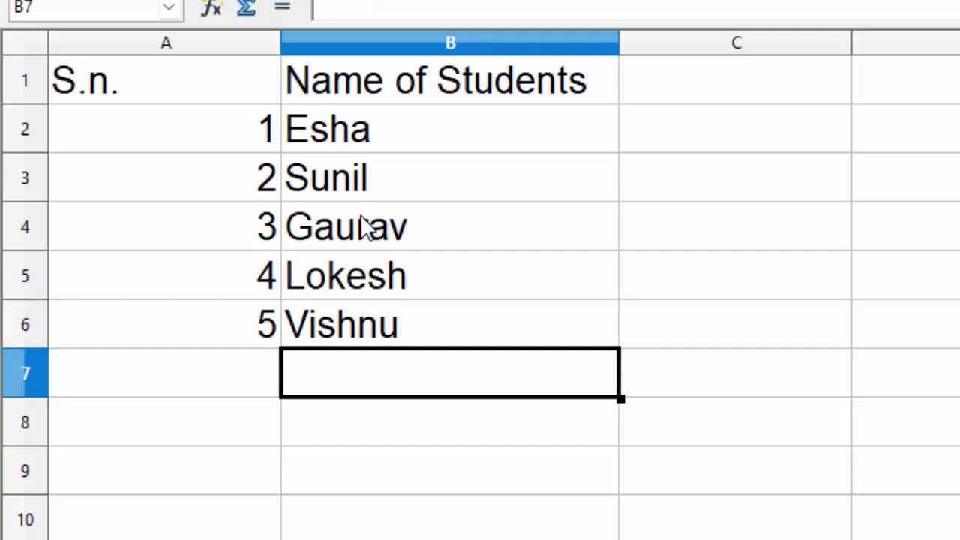
{"action": "type", "text": "Pr"}
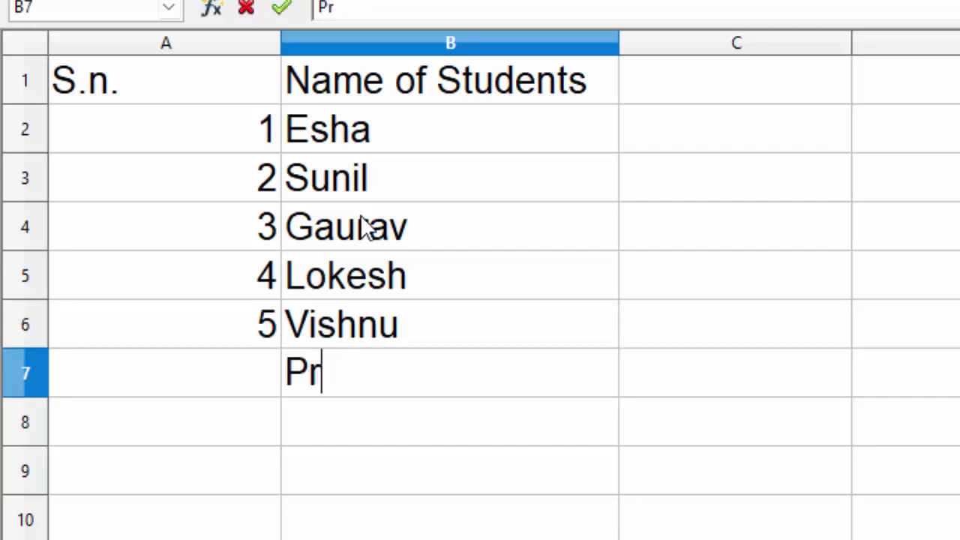
{"action": "type", "text": "iya"}
{"action": "key", "text": "Return"}
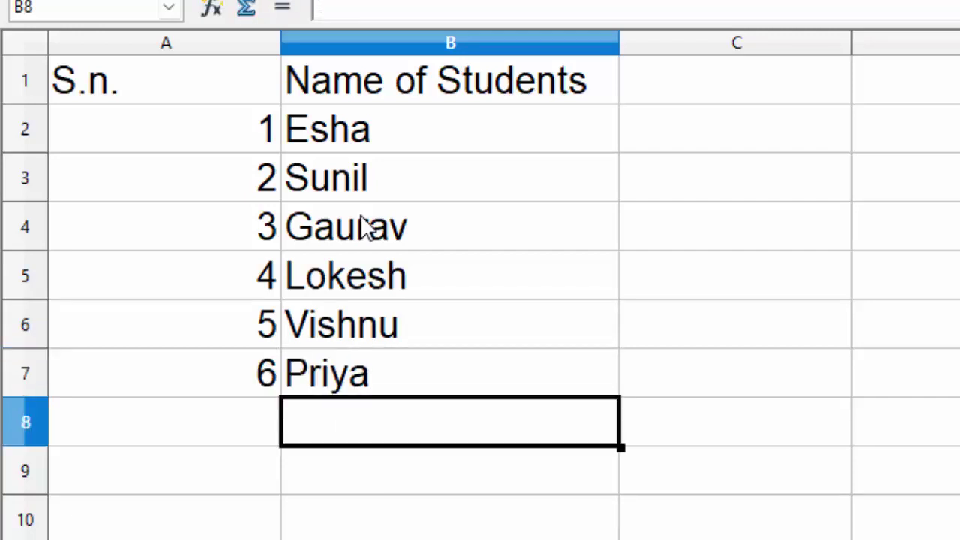